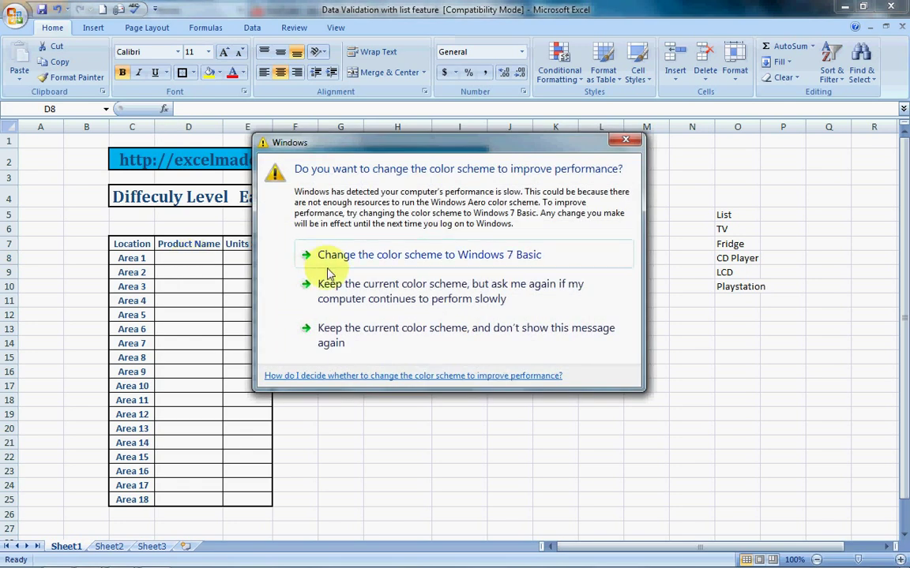
Step: Accept the Windows prompt to change the colour scheme to Windows 7 Basic
click(404, 255)
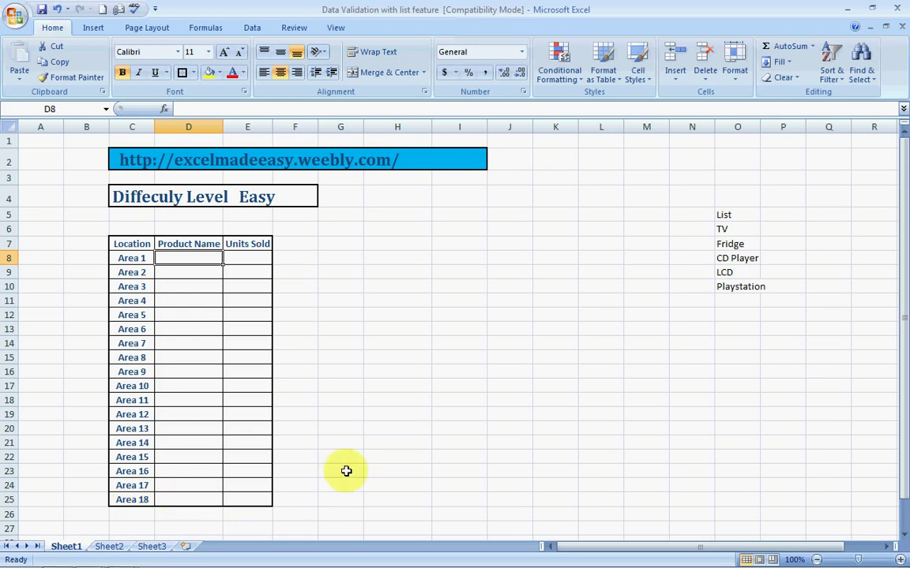
click(742, 213)
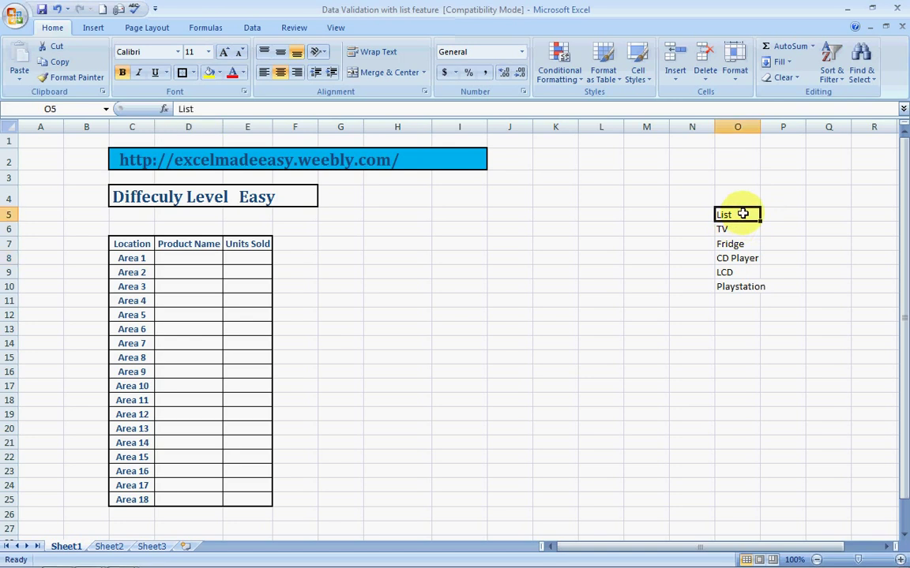
click(742, 229)
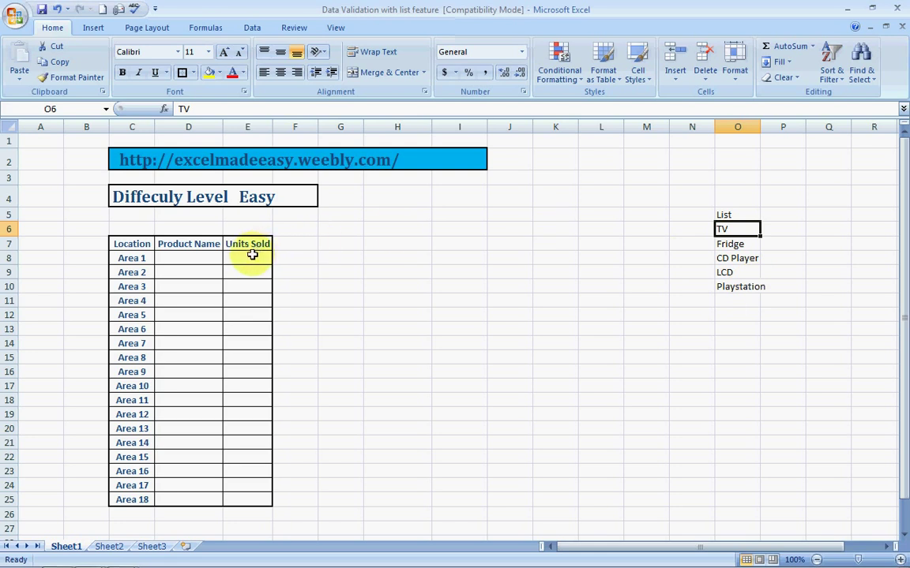
click(211, 257)
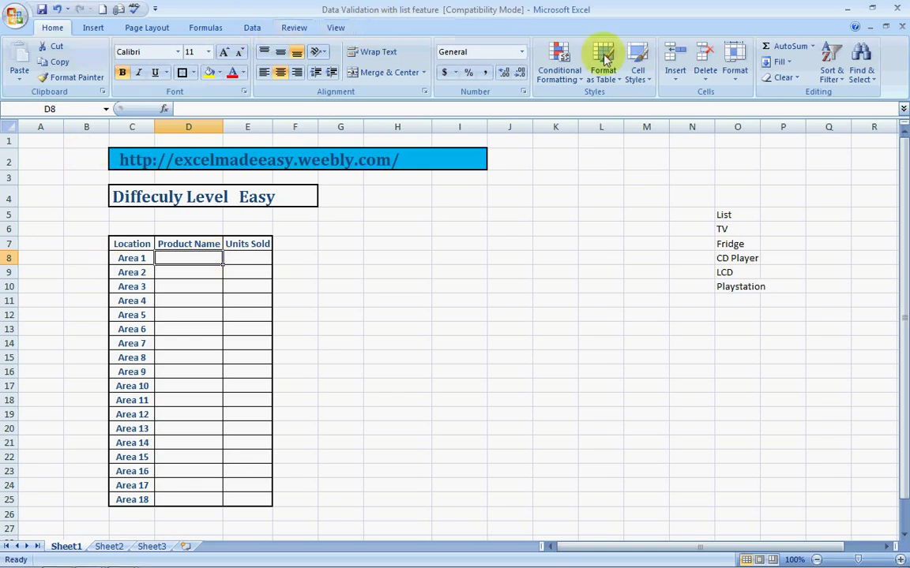
Step: Open Data Validation for D8, set Allow to List, and focus the empty Source box
click(249, 32)
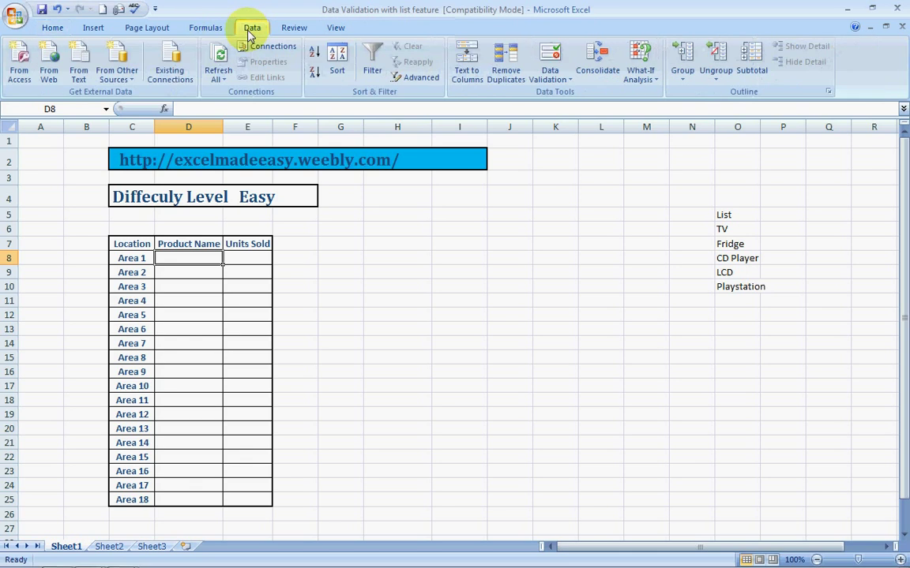
click(560, 76)
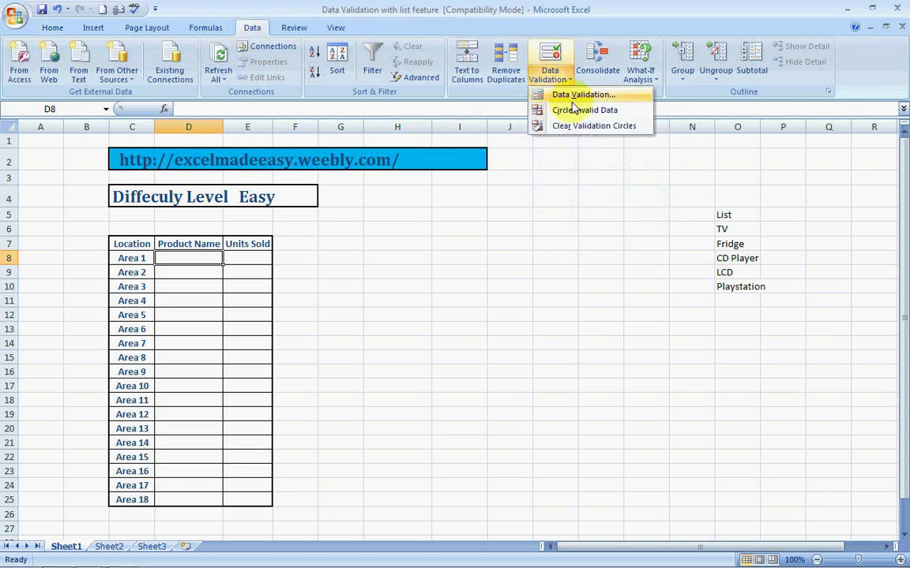
click(582, 96)
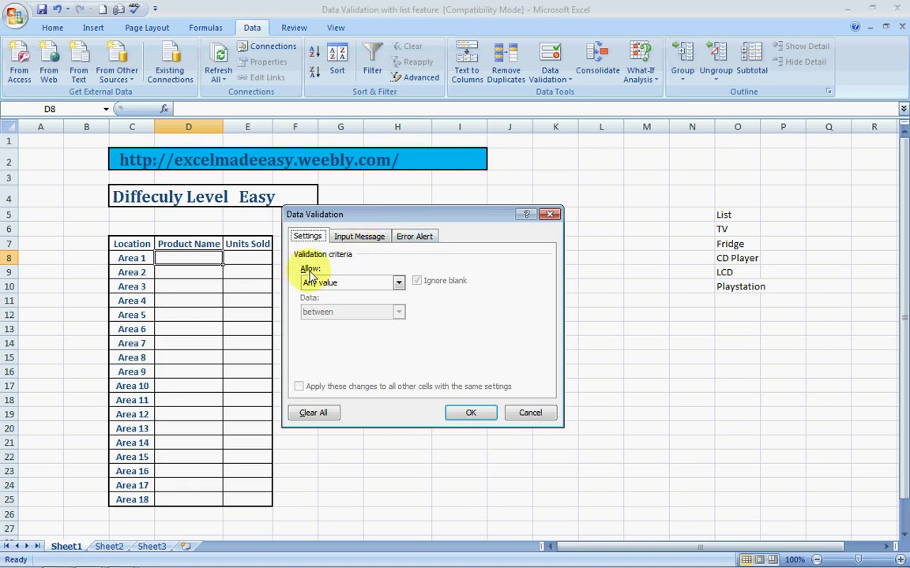
click(398, 282)
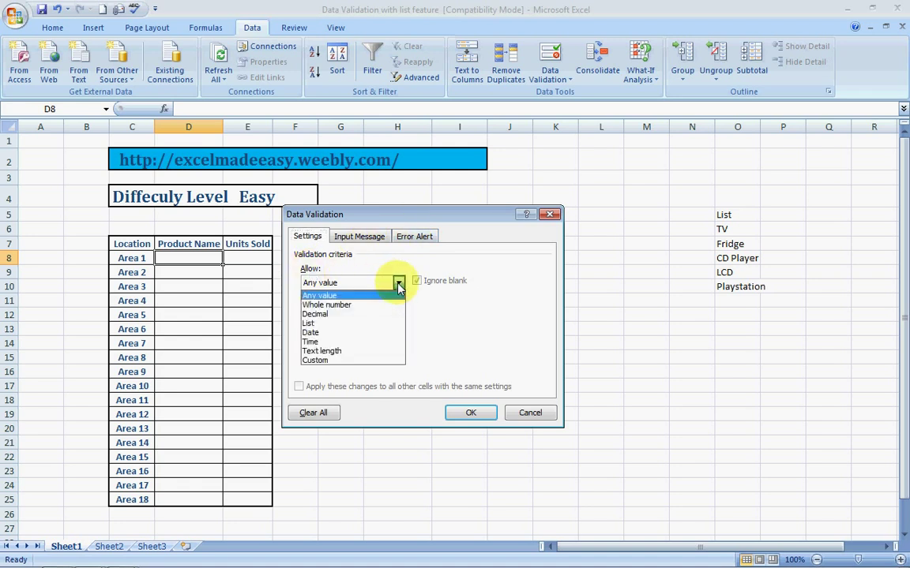
click(333, 324)
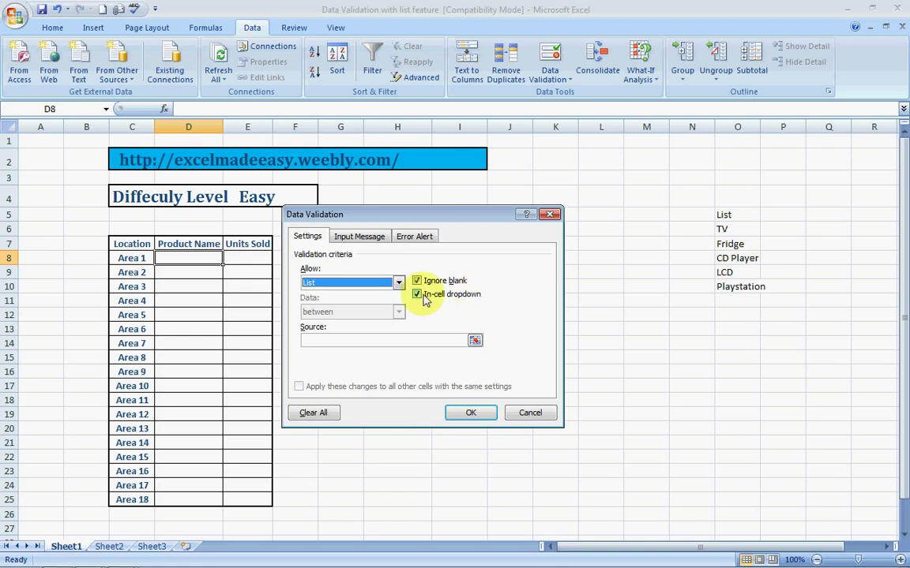
click(398, 283)
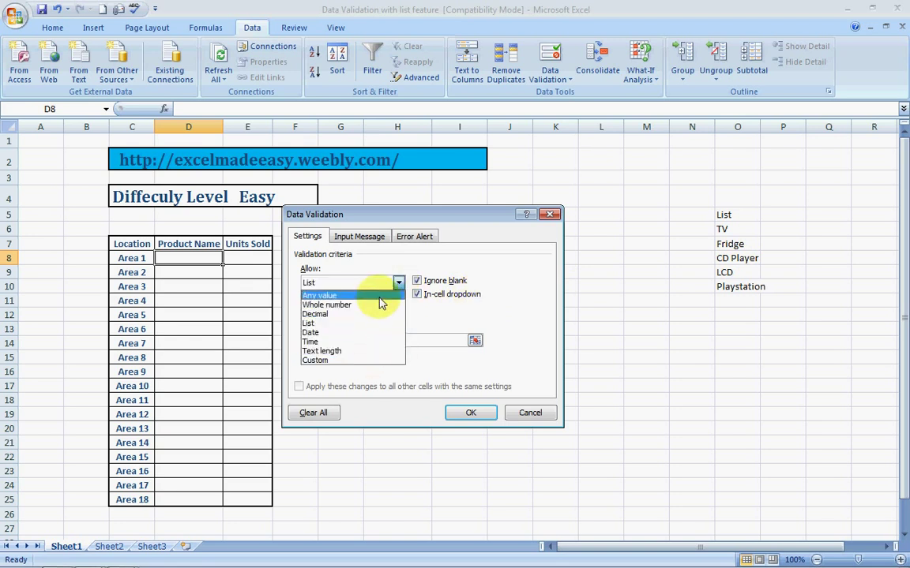
click(399, 284)
click(399, 284)
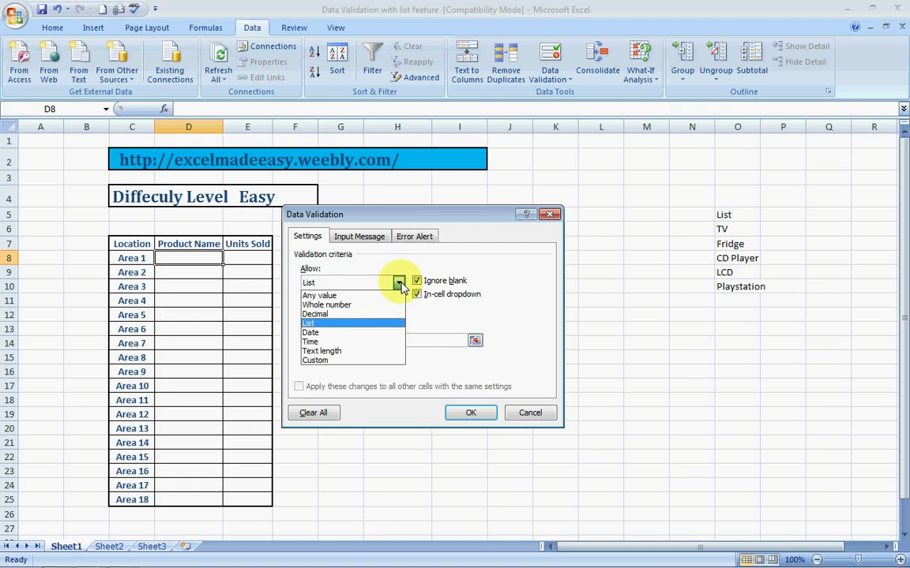
click(399, 284)
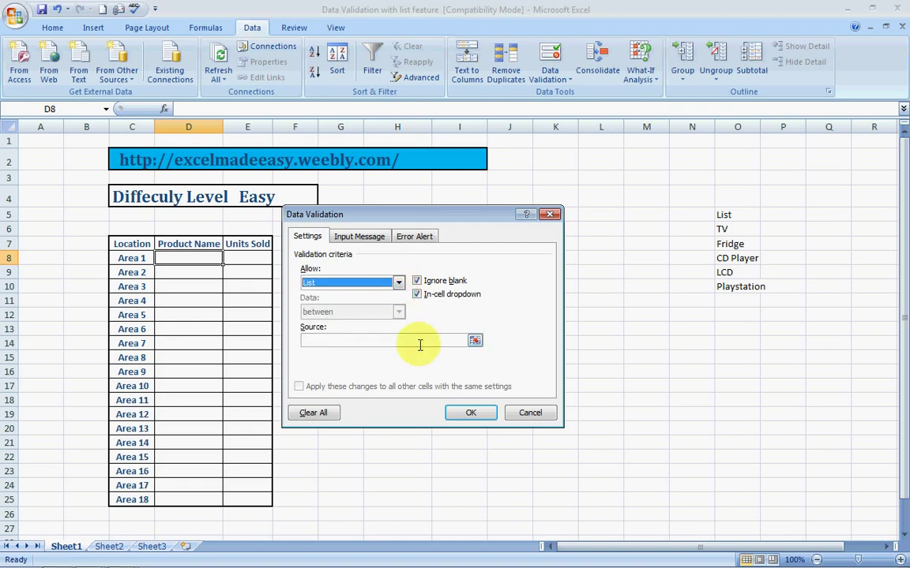
click(351, 342)
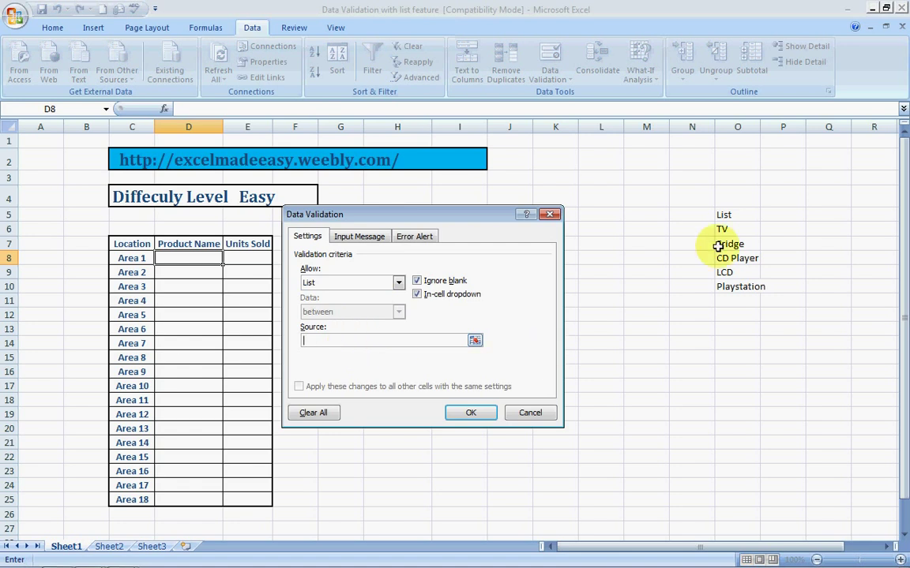
Step: Set the list source to =$O$6:$O$10 and apply the validation to D8
click(739, 230)
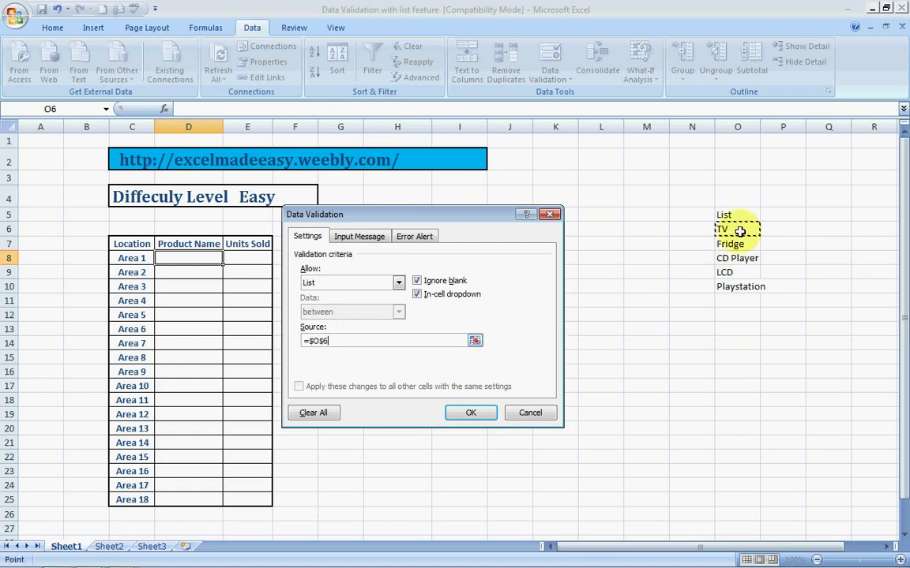
key(shift+Down)
key(shift+Down)
key(shift+Down)
key(shift+Down)
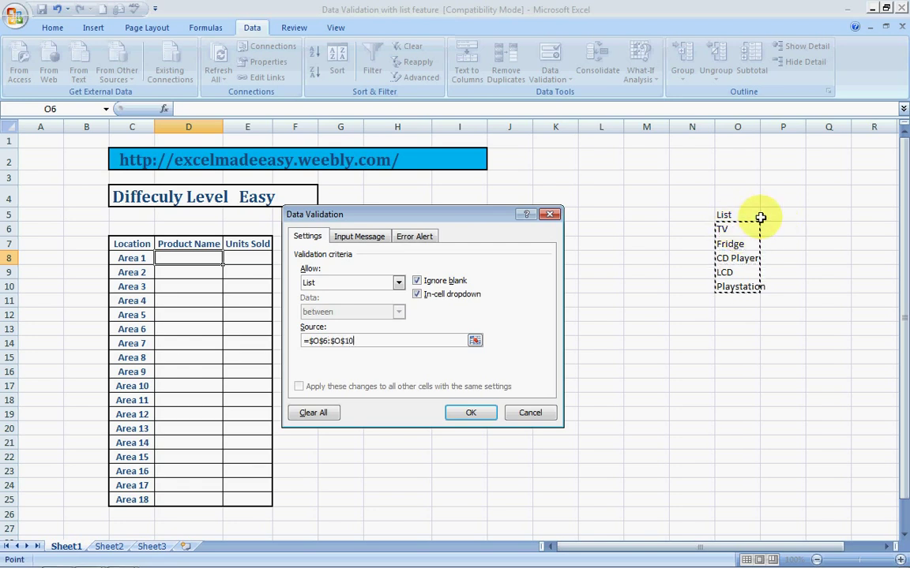
click(483, 412)
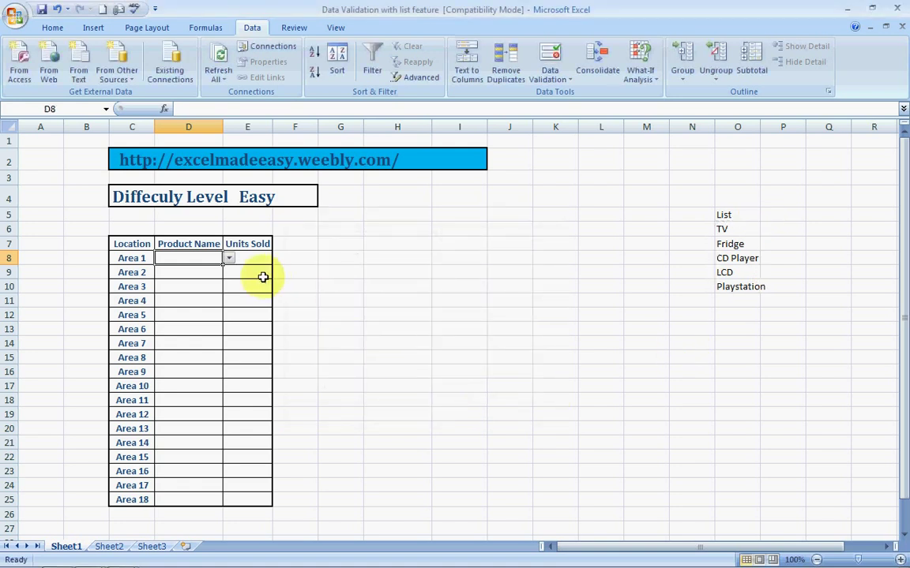
Step: Pick Playstation from D8's drop-down, then confirm a typed 'microwave' is rejected and cancel it
click(228, 259)
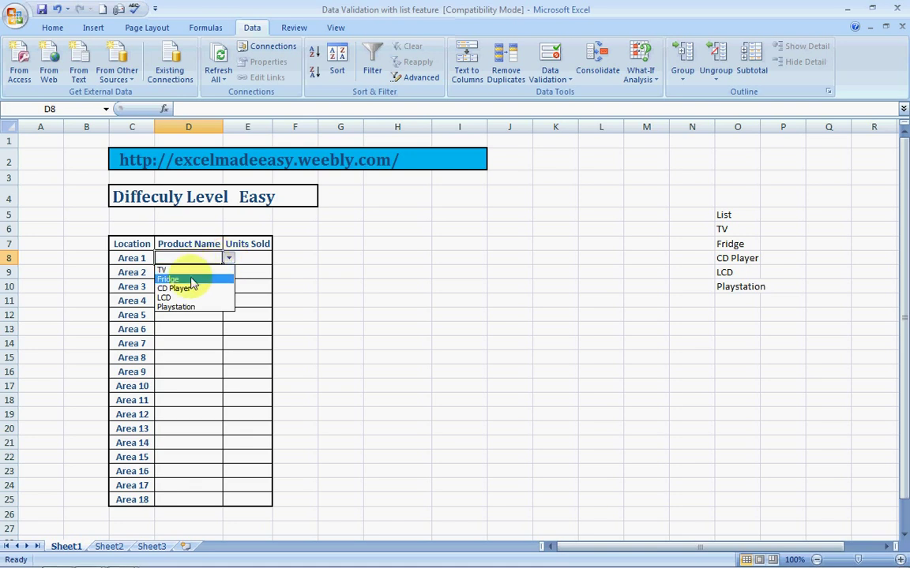
click(186, 307)
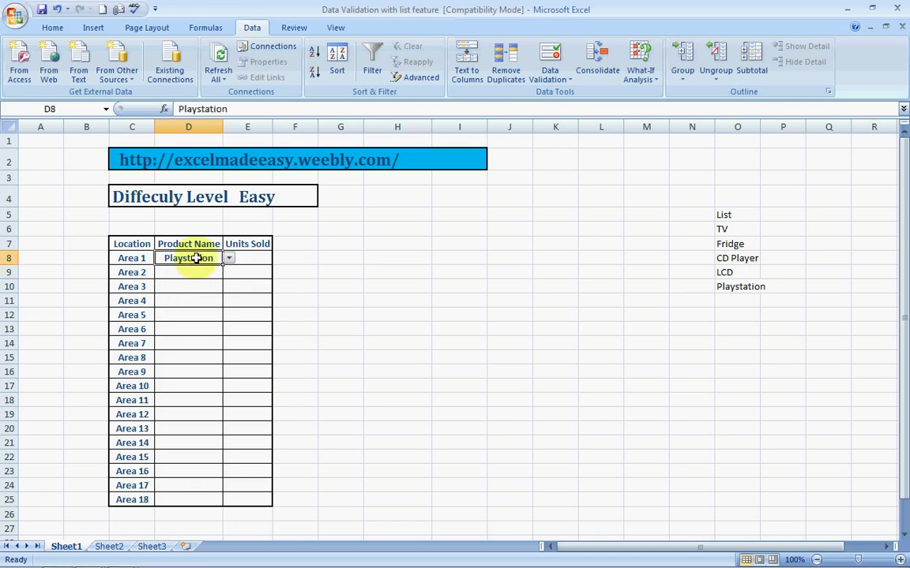
text(mi)
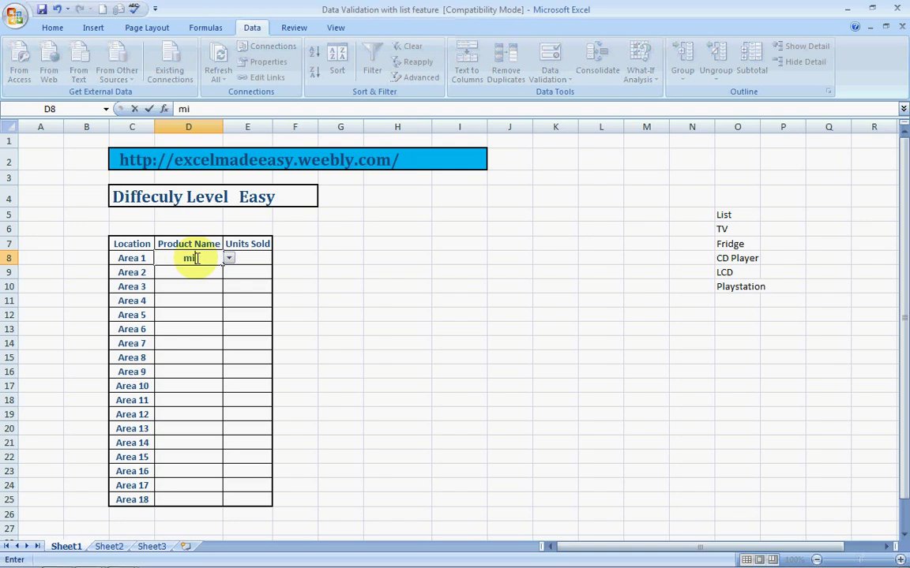
text(crowav)
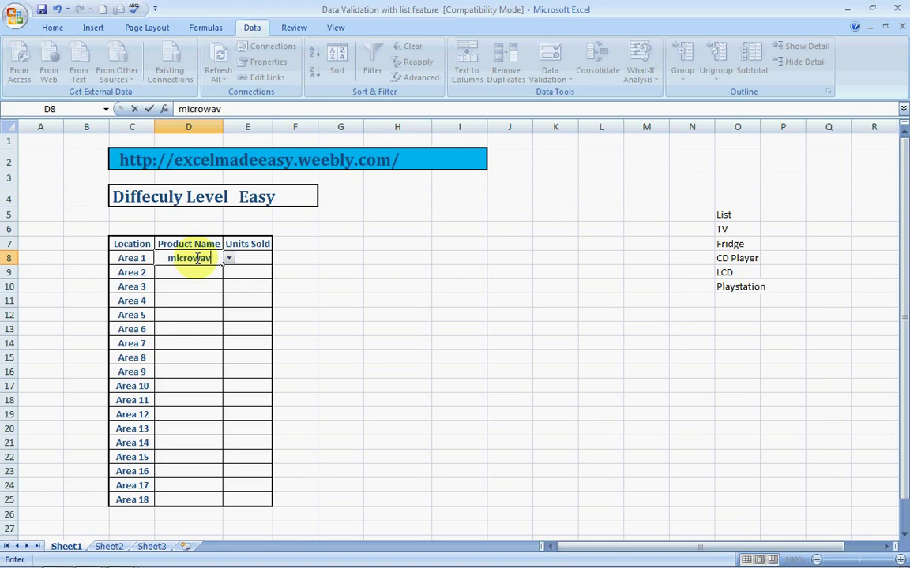
text(e)
click(256, 299)
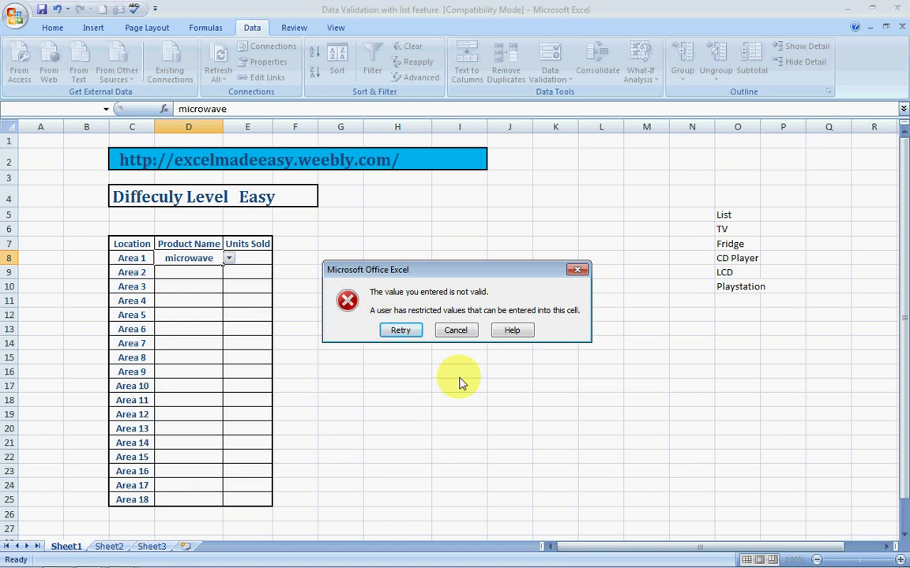
click(457, 330)
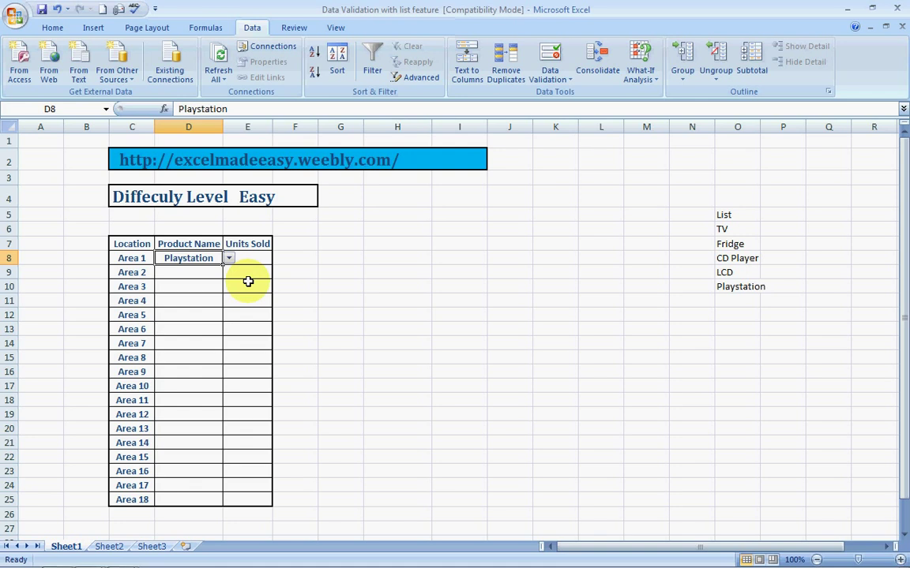
Step: Copy D8 and paste it into D9:D25, then undo the plain paste of Playstation
click(207, 272)
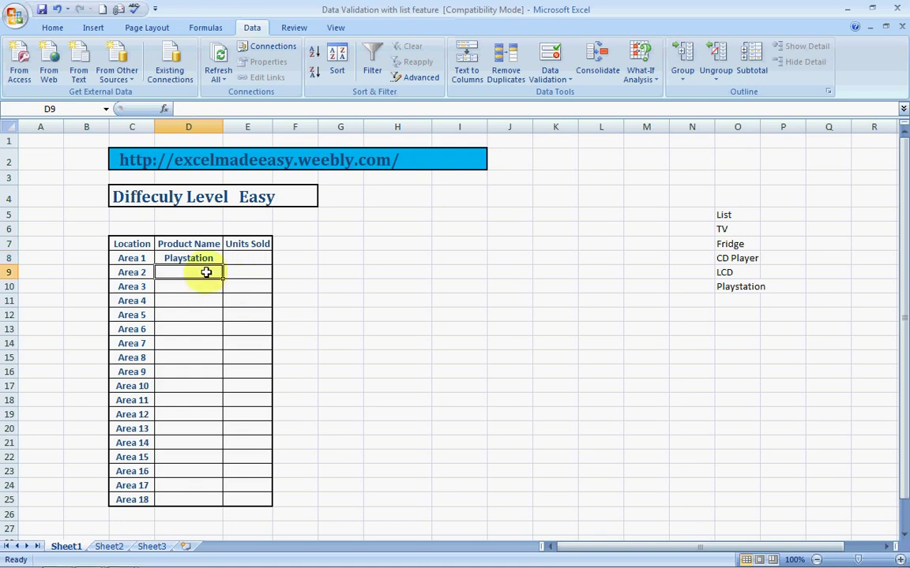
key(Up)
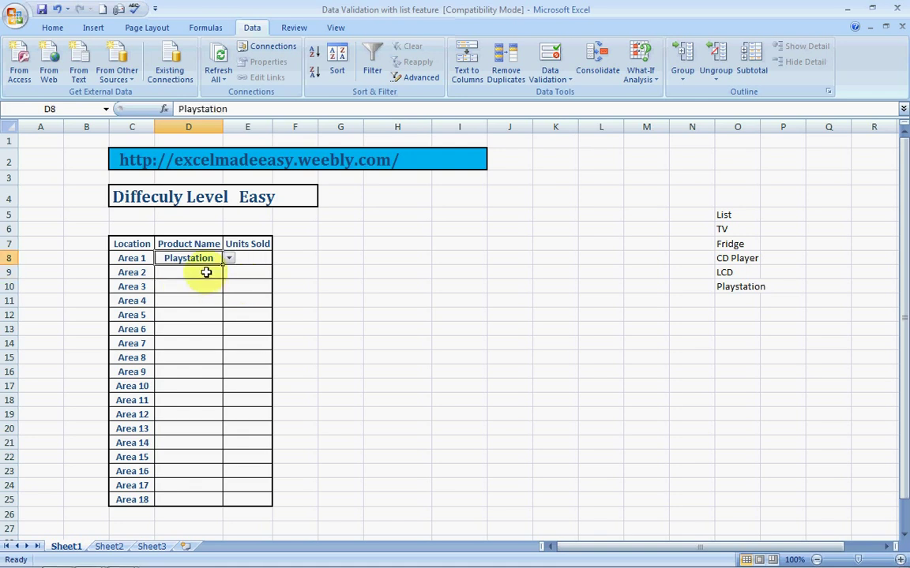
key(ctrl+c)
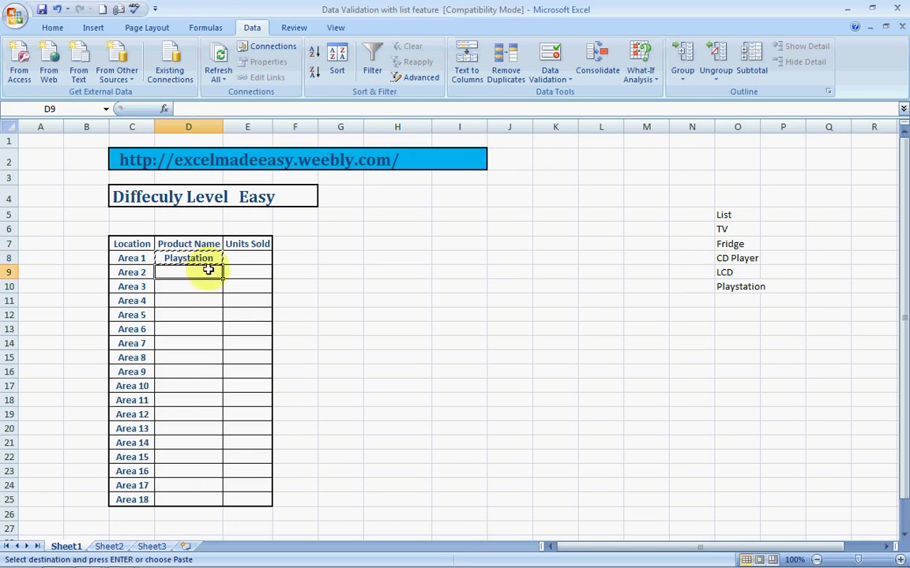
mouse_move(207, 269)
mouse_down()
mouse_move(208, 500)
mouse_move(207, 269)
mouse_up()
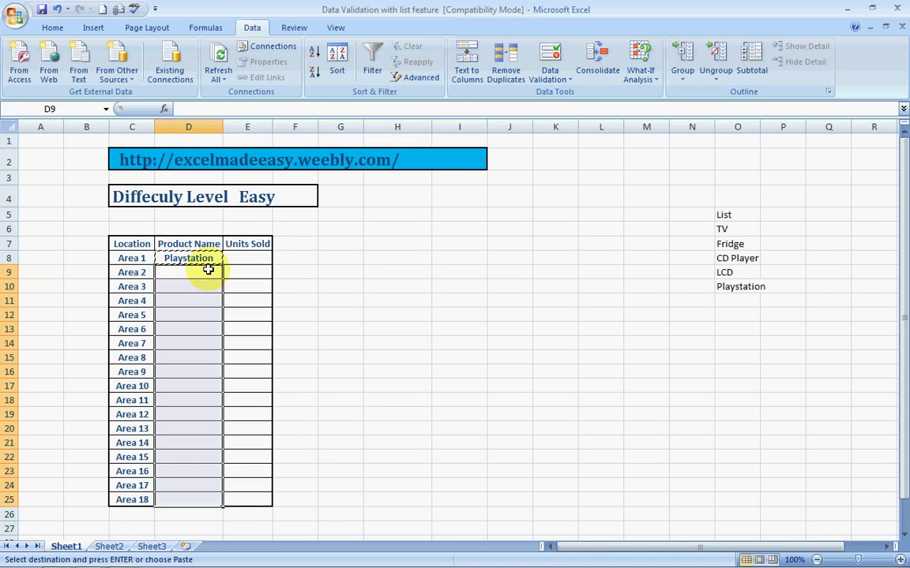
key(ctrl+v)
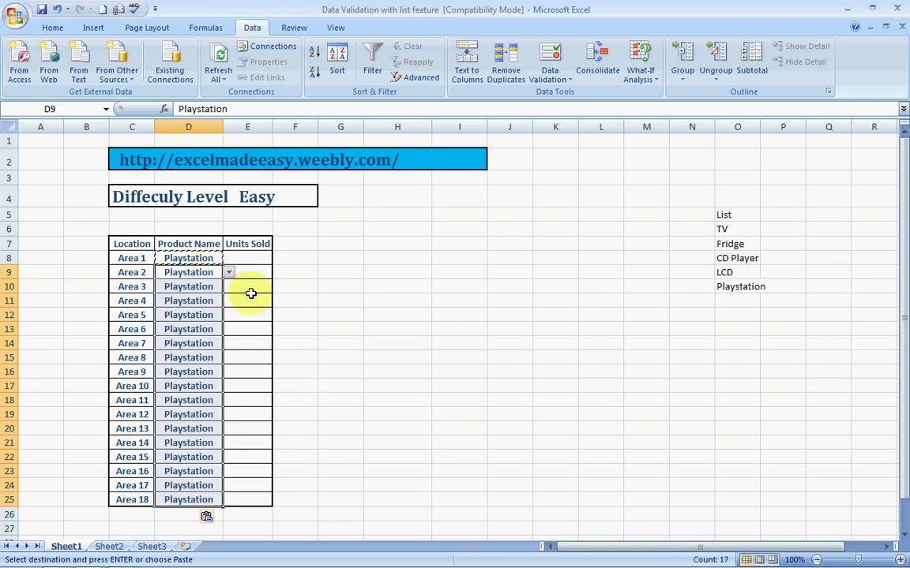
key(ctrl+z)
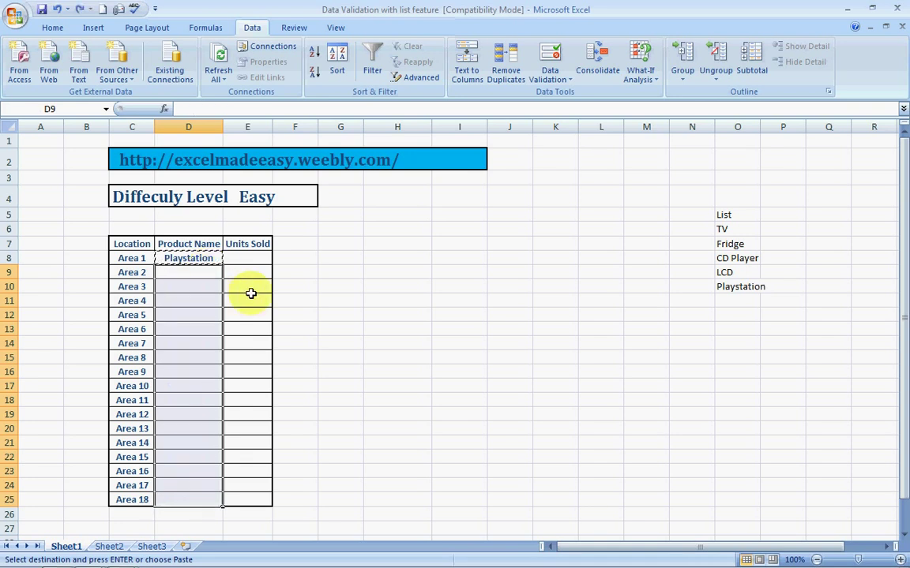
Step: Paste only D8's validation rule onto D9:D25 with Paste Special
right_click(189, 291)
click(237, 348)
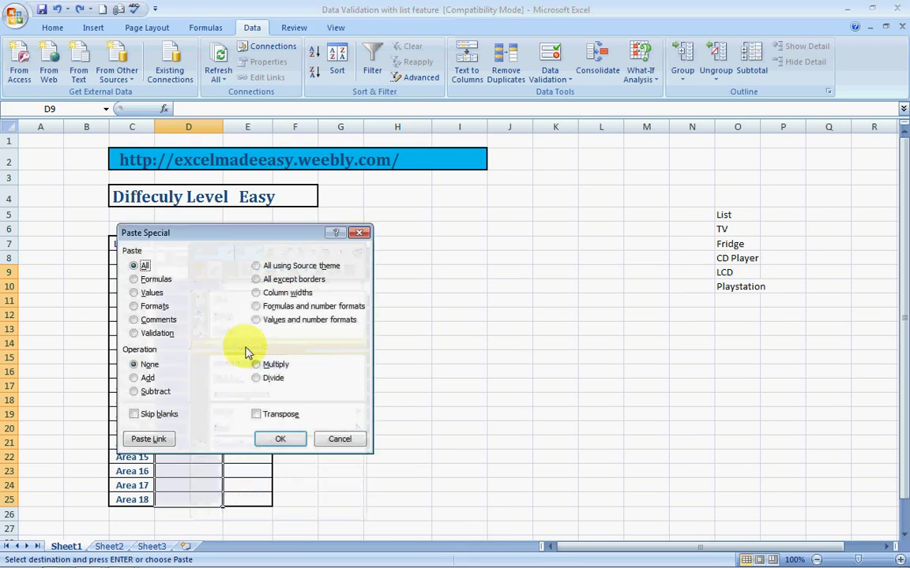
click(136, 334)
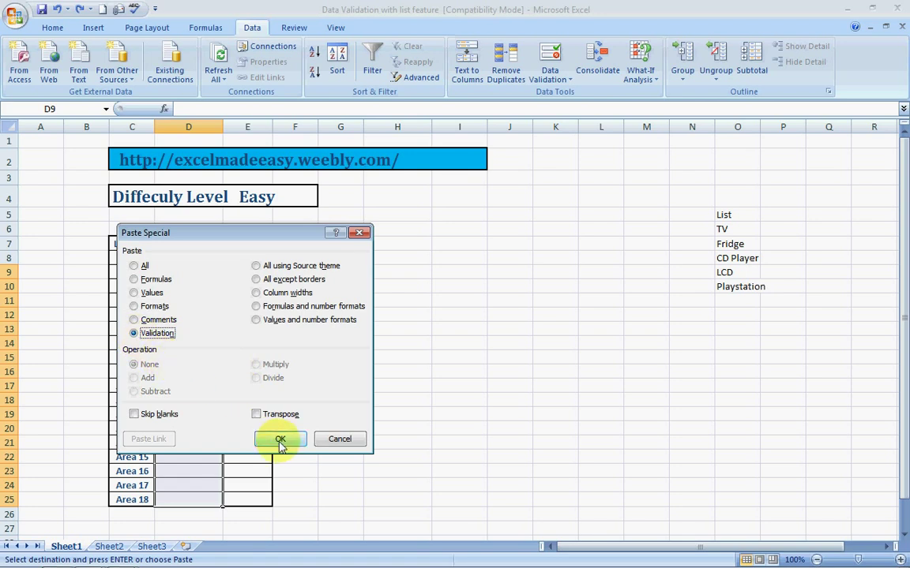
click(281, 439)
click(341, 412)
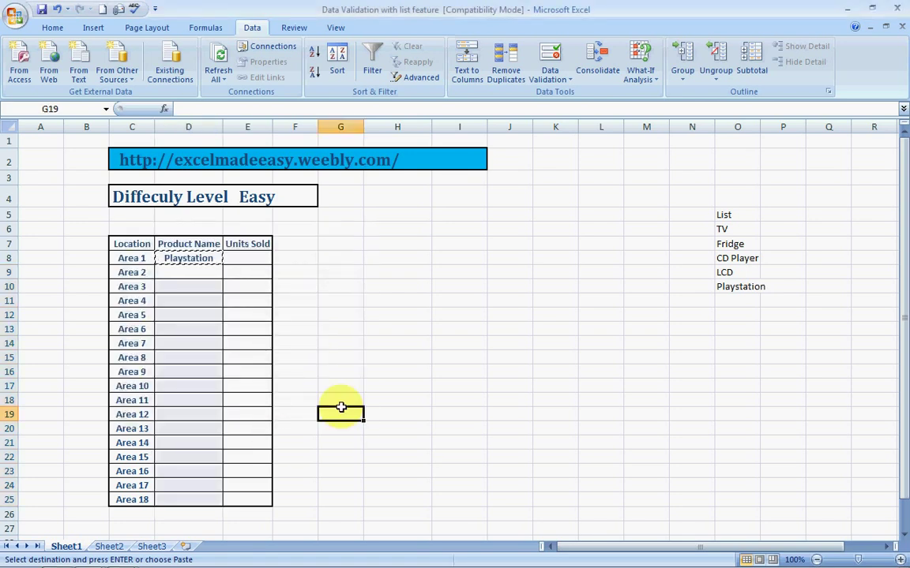
click(176, 272)
click(195, 288)
click(207, 302)
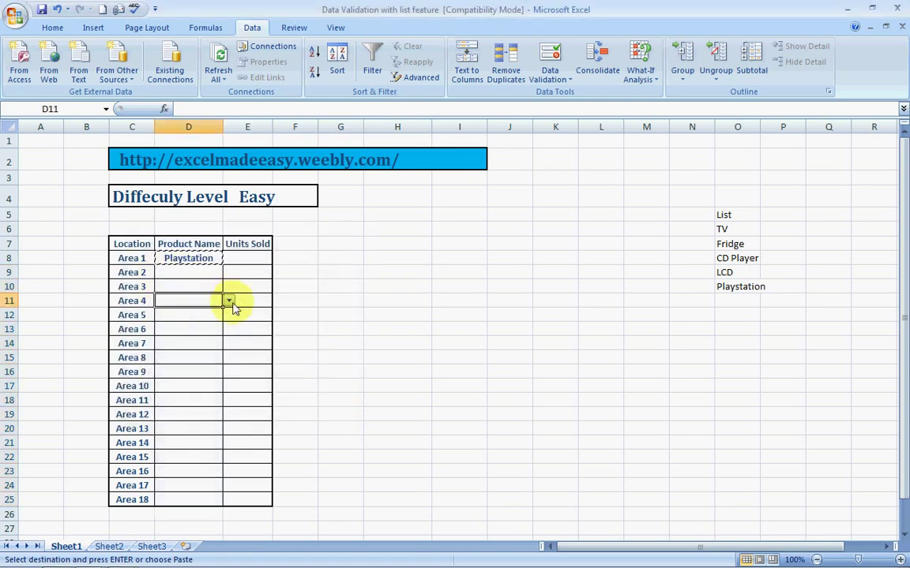
click(229, 303)
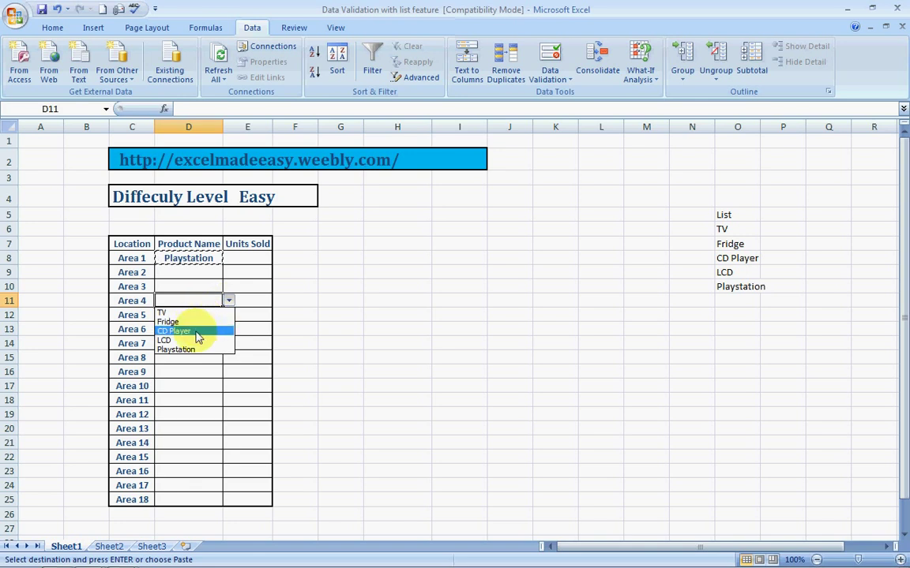
click(339, 285)
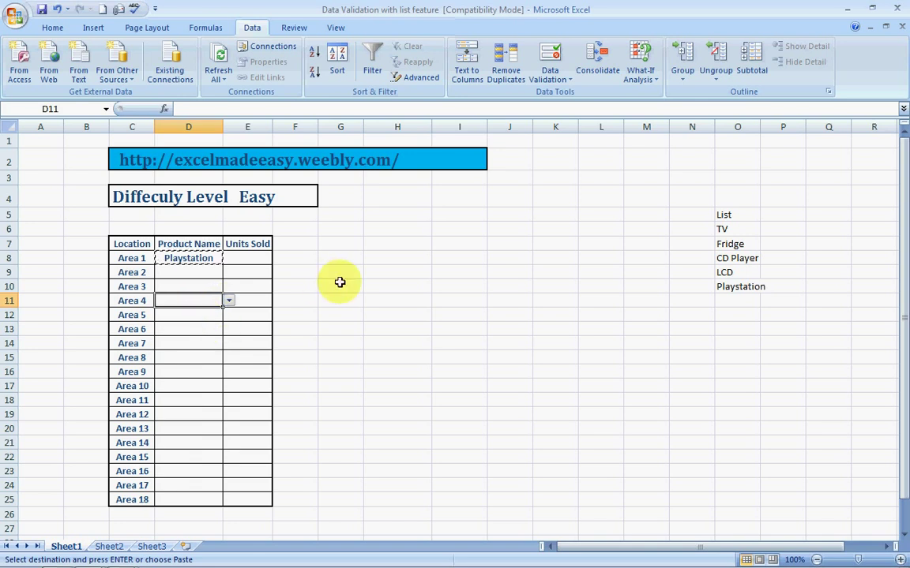
click(506, 270)
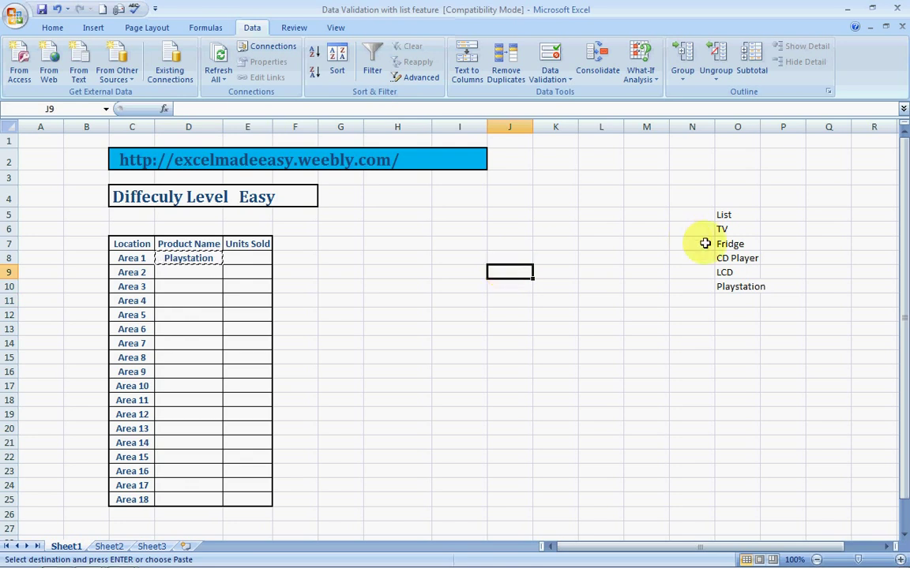
click(734, 259)
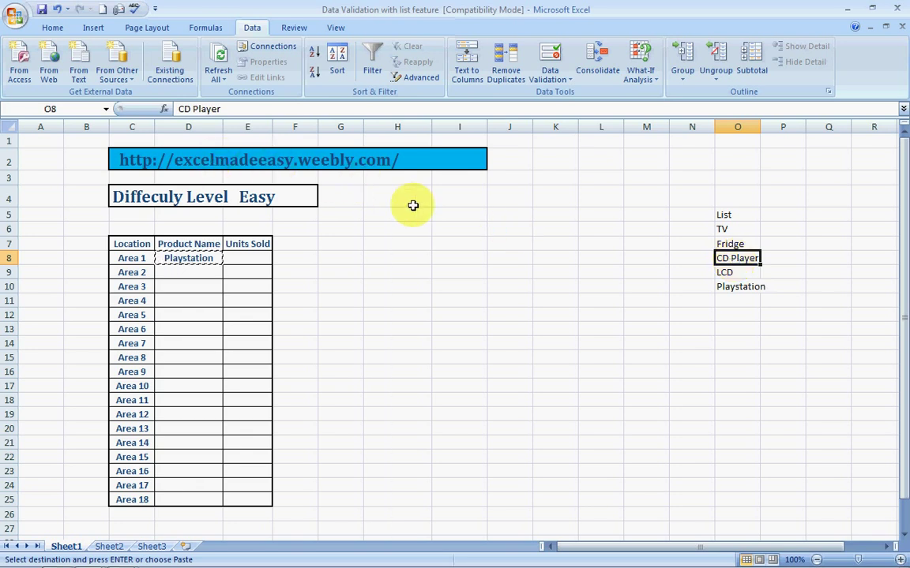
click(268, 195)
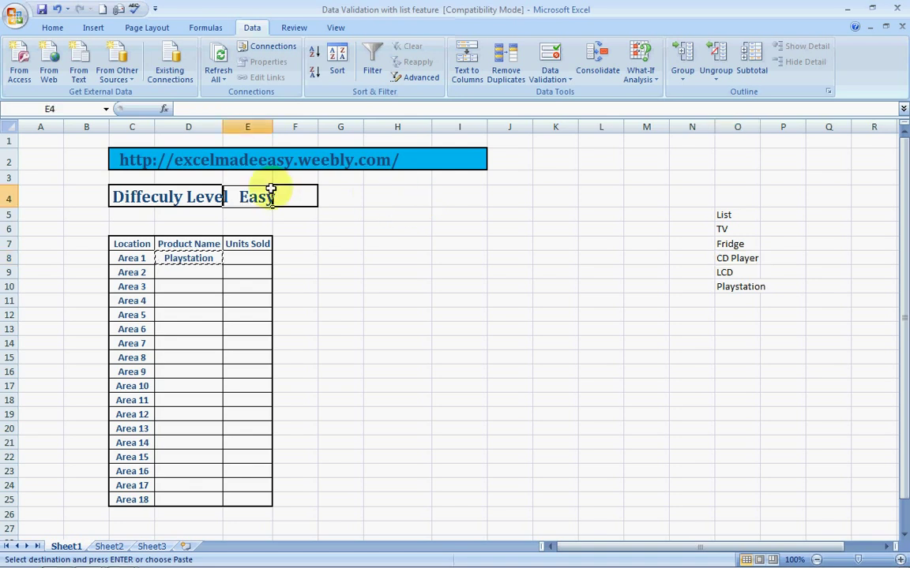
click(120, 198)
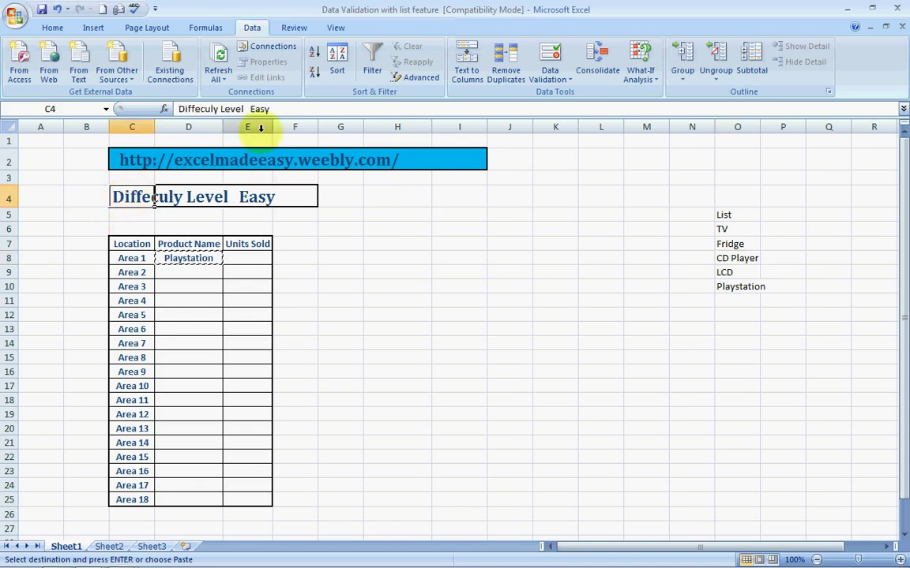
Step: Replace 'Easy' with 'Medium' in the C4 difficulty heading
click(280, 111)
key(BackSpace)
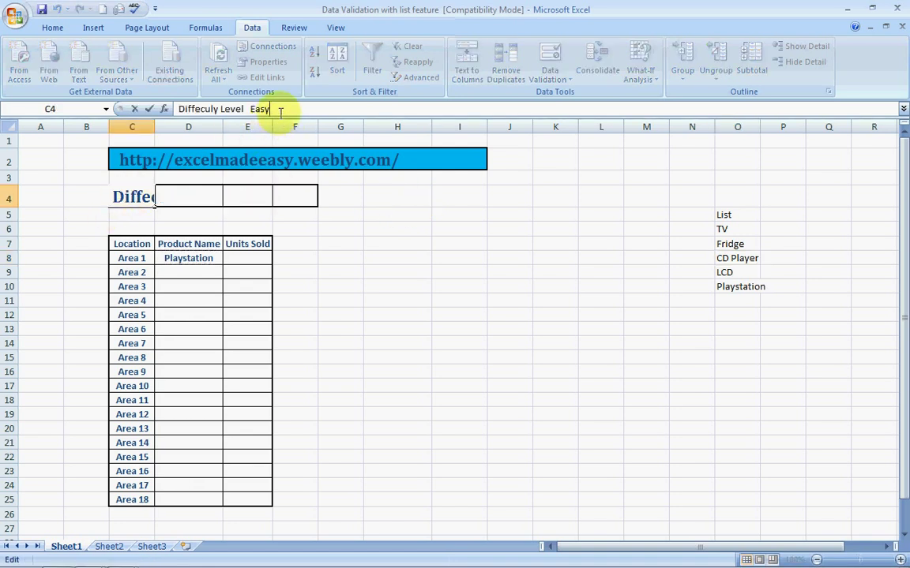
key(BackSpace)
key(BackSpace)
key(BackSpace)
text(Mediu)
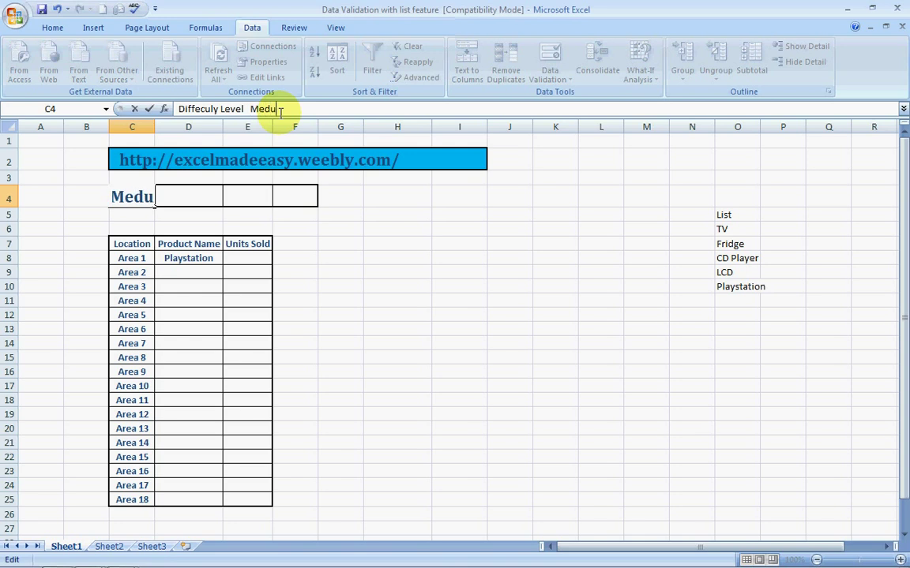
key(BackSpace)
text(ium)
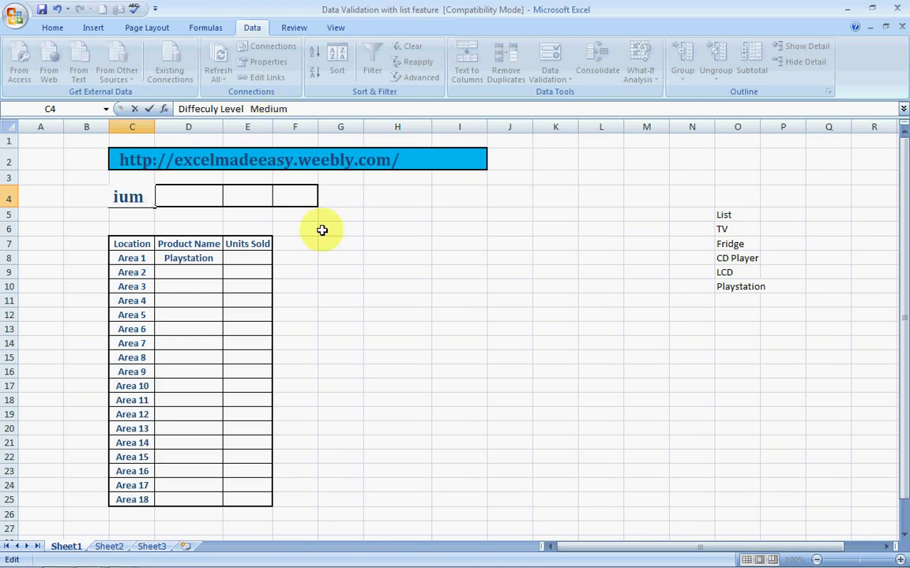
click(322, 229)
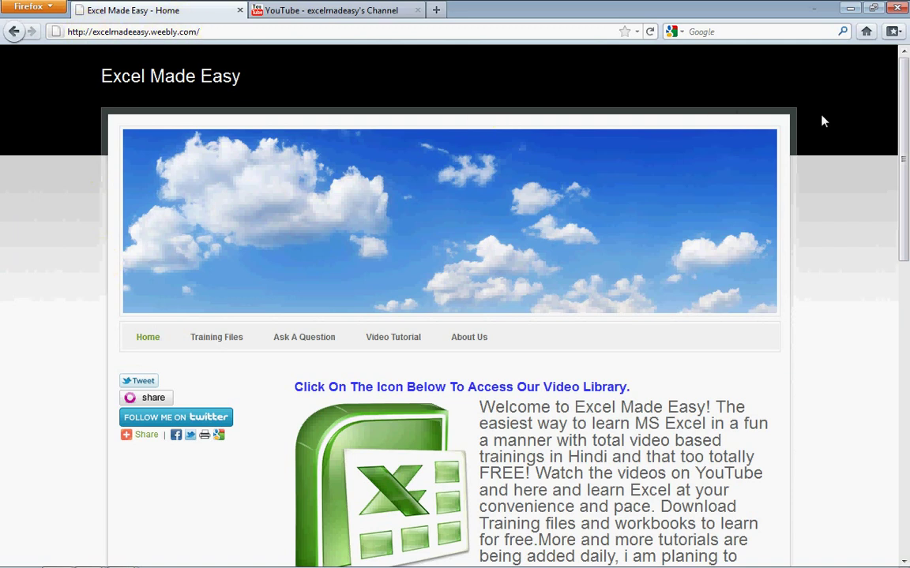
Step: Scroll the Excel Made Easy homepage, then switch to the excelmadeasy YouTube channel tab
drag(905, 126, 905, 245)
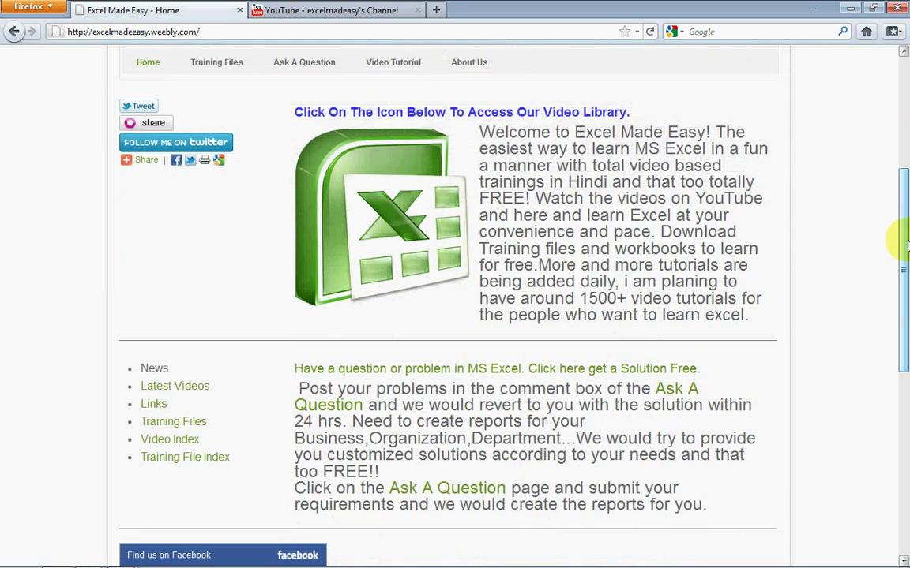
scroll(895, 237, down, 2)
scroll(896, 229, up, 8)
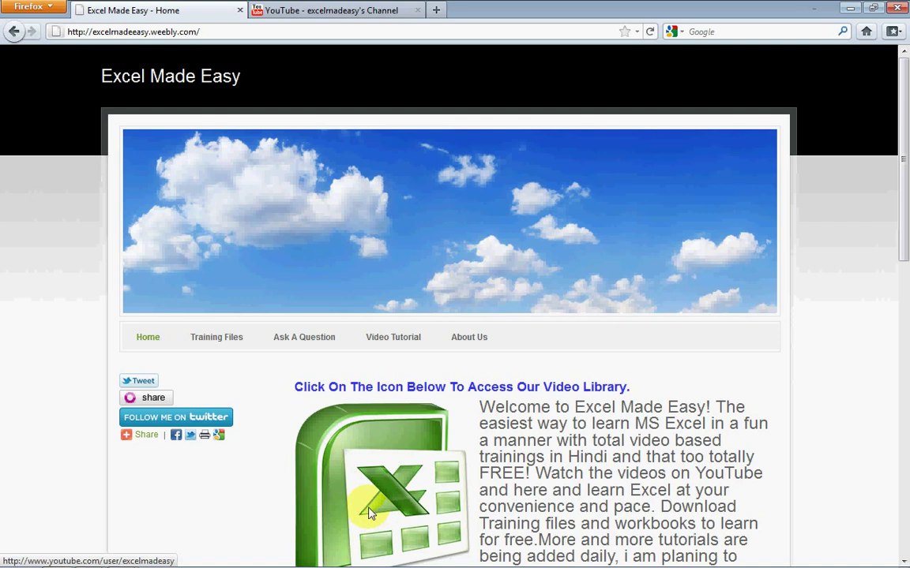
click(372, 18)
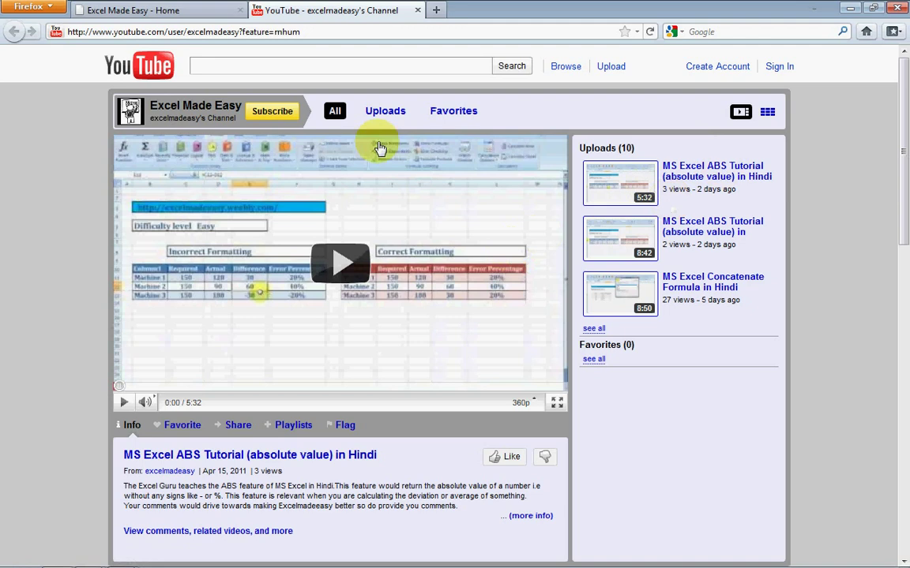
click(261, 113)
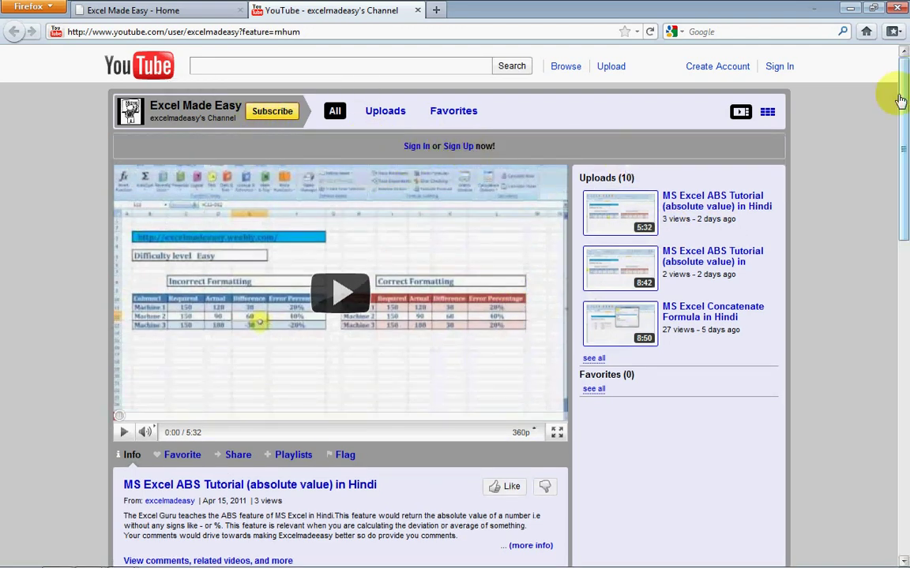
drag(904, 102, 904, 154)
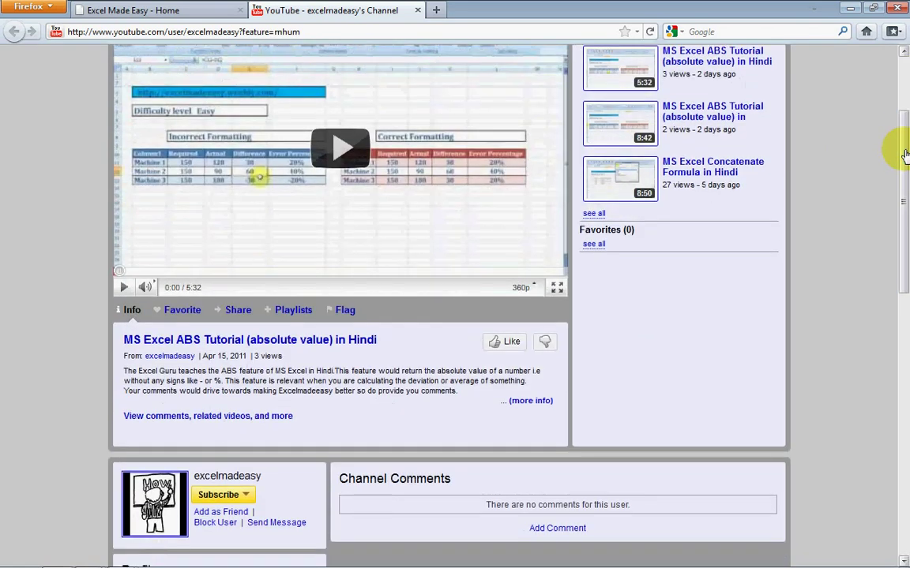
drag(904, 154, 900, 197)
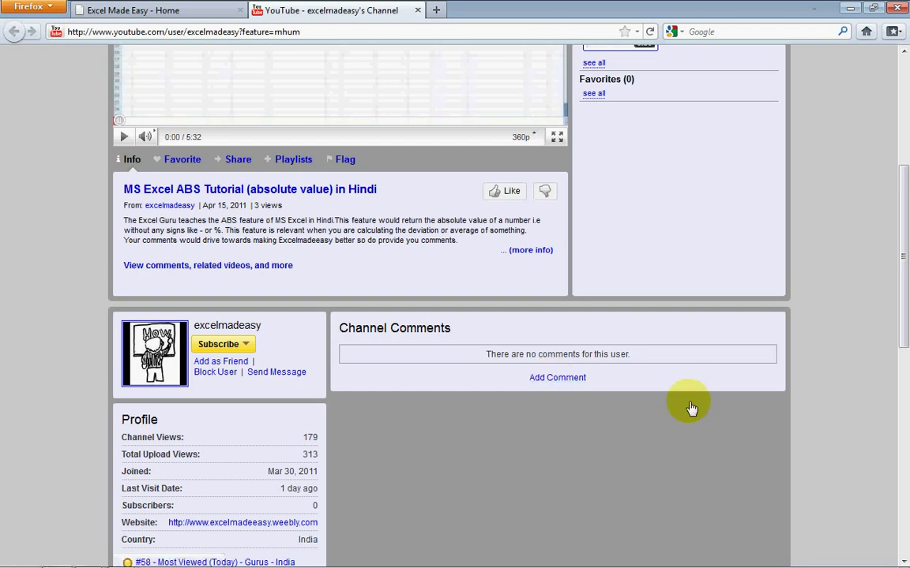
mouse_move(905, 255)
mouse_down()
mouse_move(903, 288)
mouse_move(905, 183)
mouse_up()
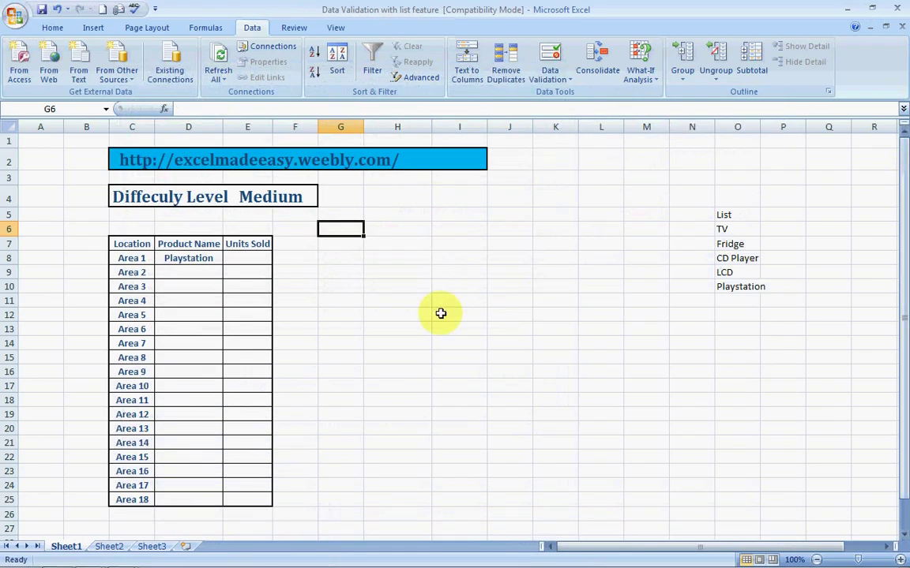
Step: Enter microwave in O11 and LCD in O12 beneath Playstation, then select D8
click(373, 339)
key(Left)
key(Left)
key(Left)
key(Up)
key(Up)
key(Up)
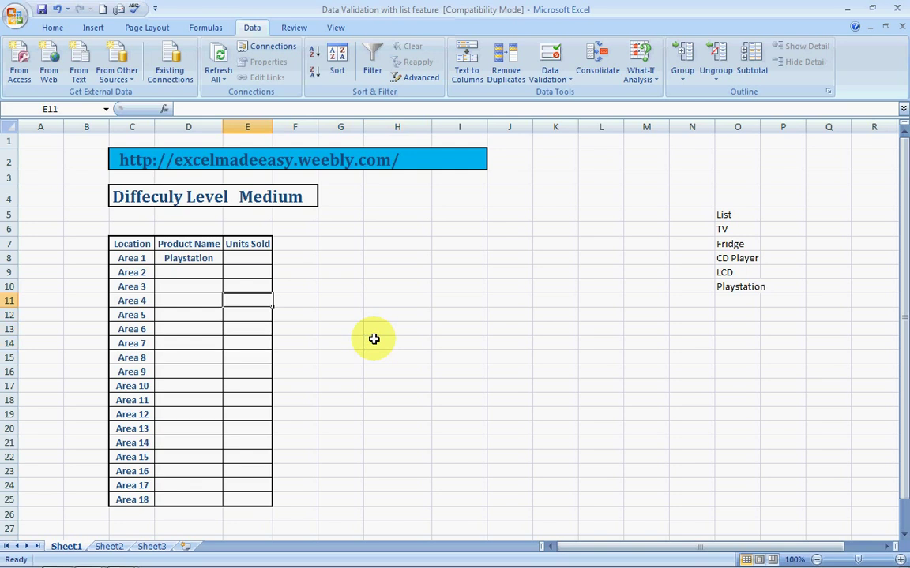
key(Up)
key(Up)
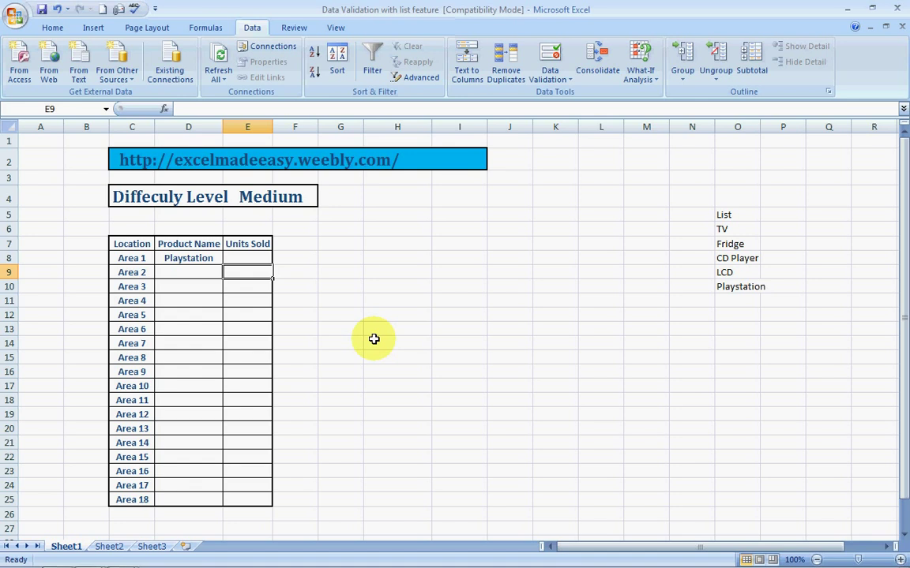
click(730, 300)
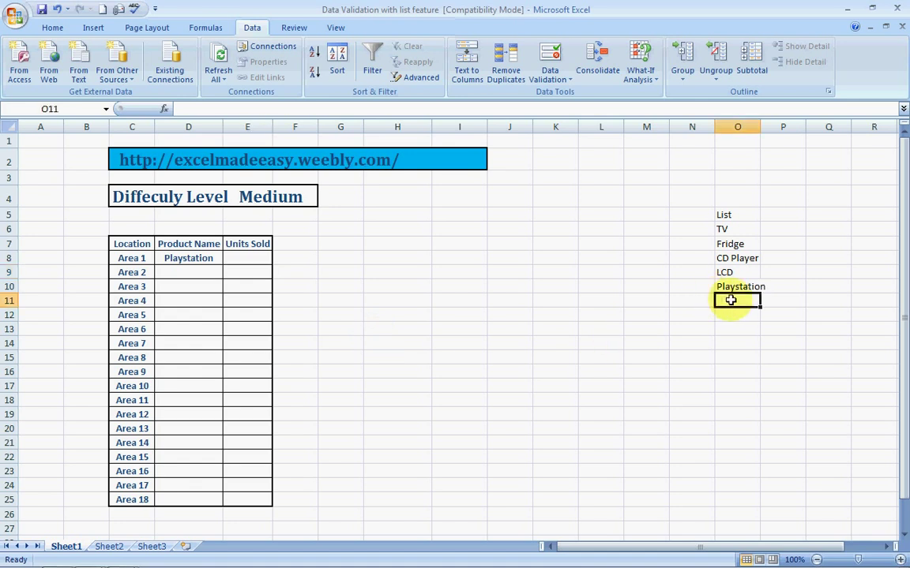
text(microwave)
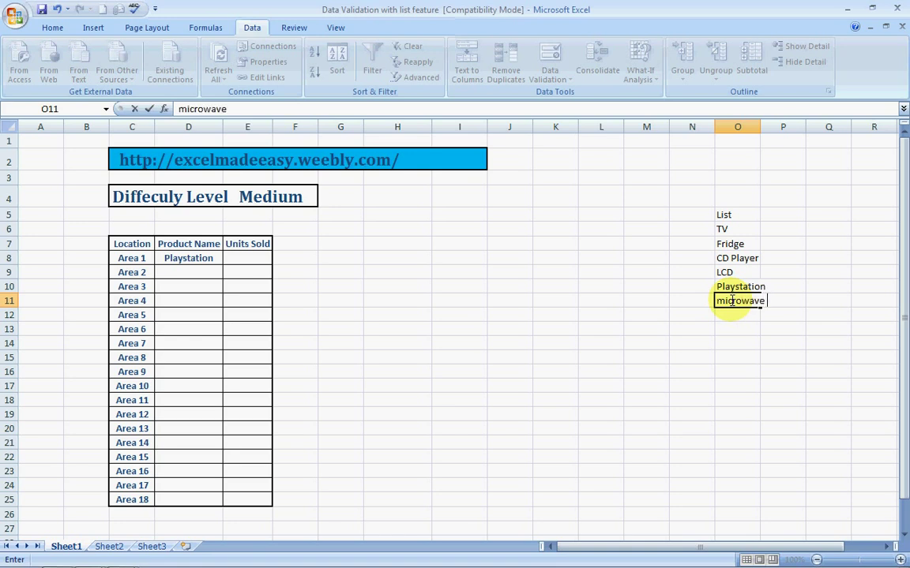
key(Return)
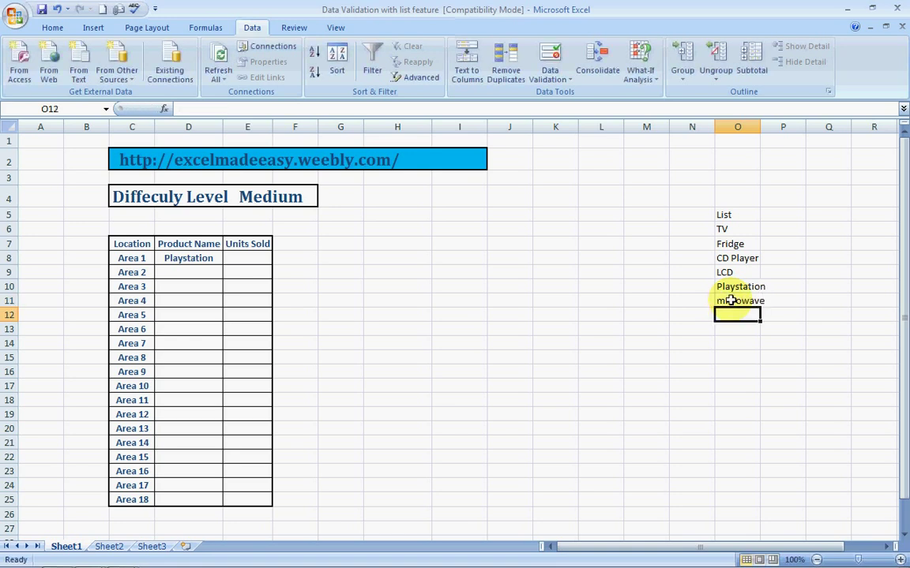
text(L)
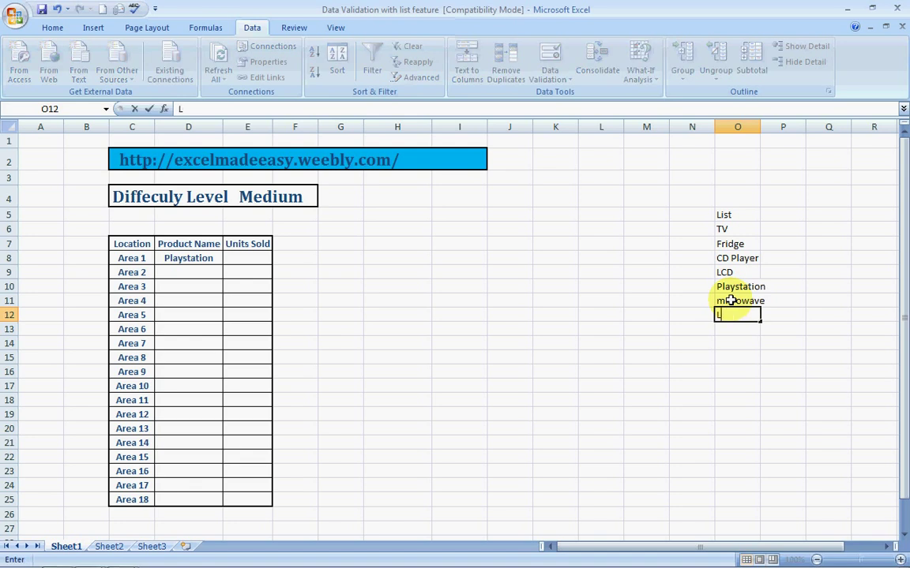
text(CD)
click(737, 357)
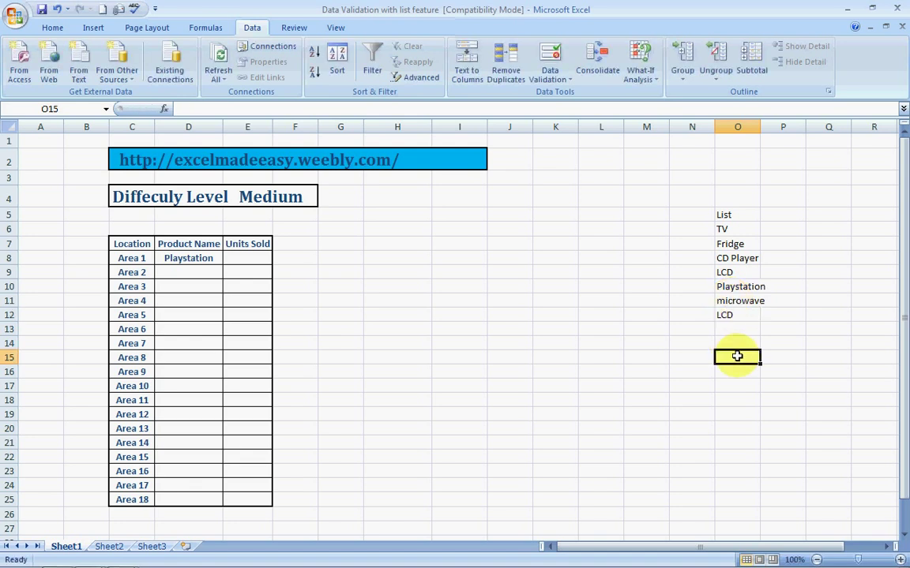
click(194, 259)
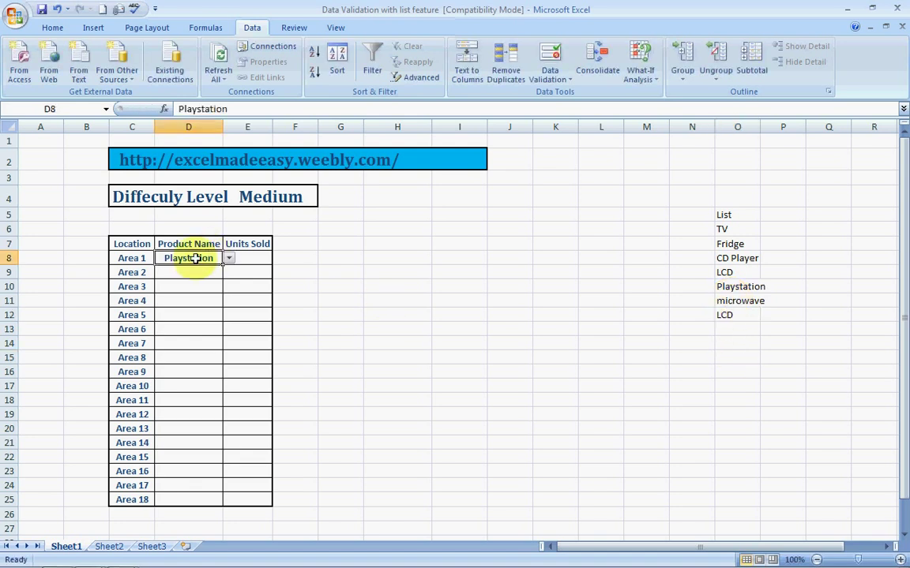
Step: Change D8's list validation source from O6:O10 to =$O$6:$O$12
click(550, 72)
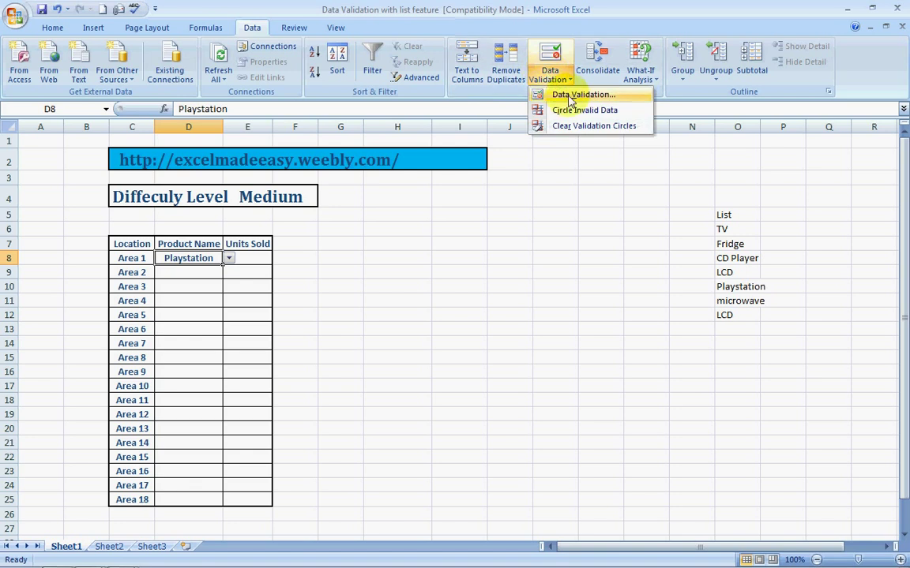
click(571, 94)
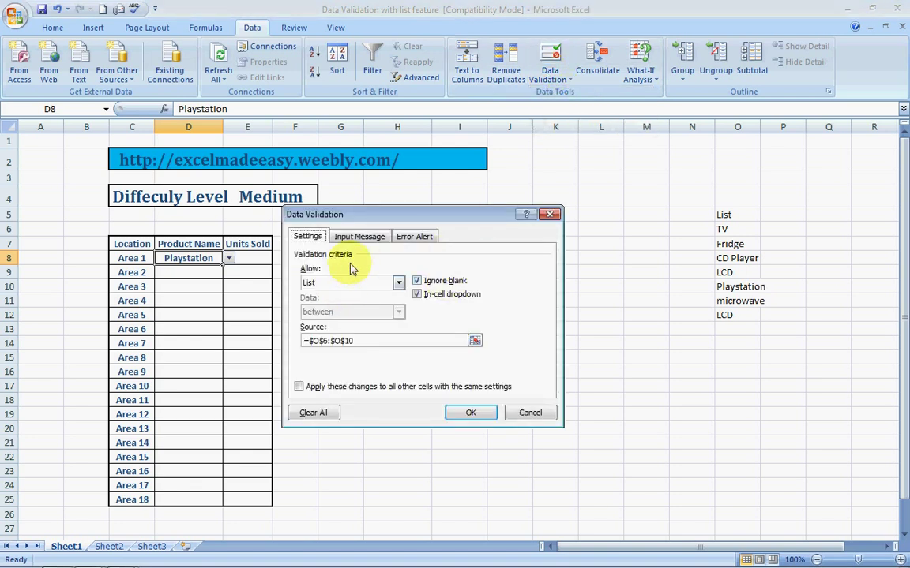
click(363, 340)
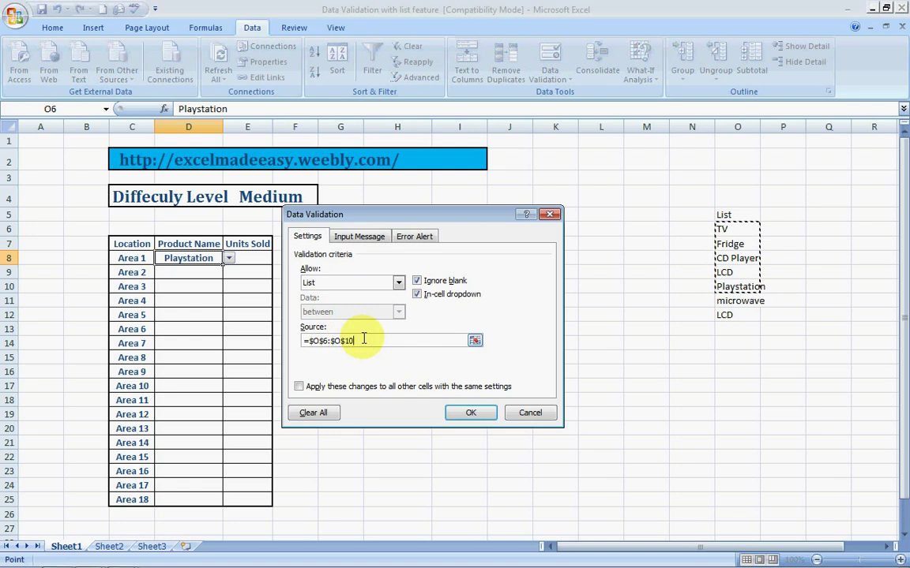
click(364, 340)
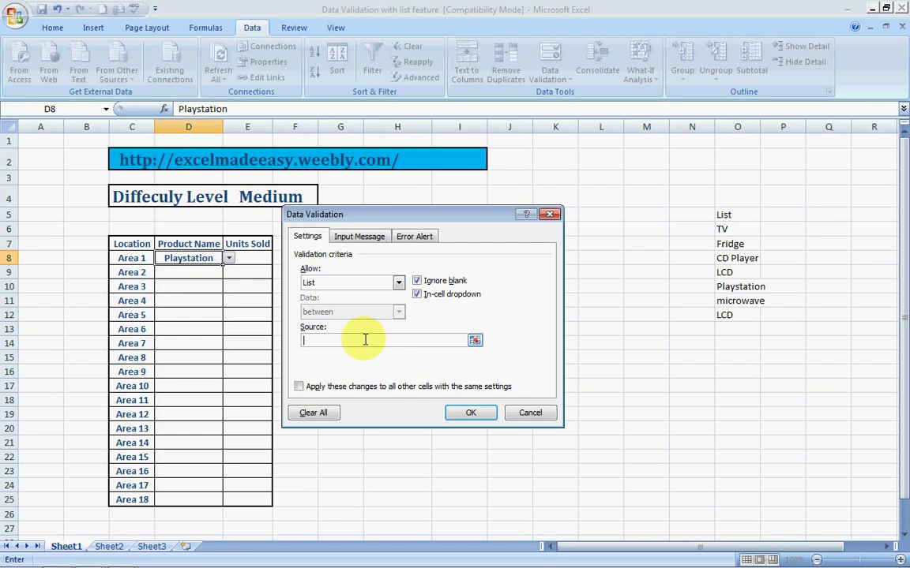
click(708, 229)
click(725, 230)
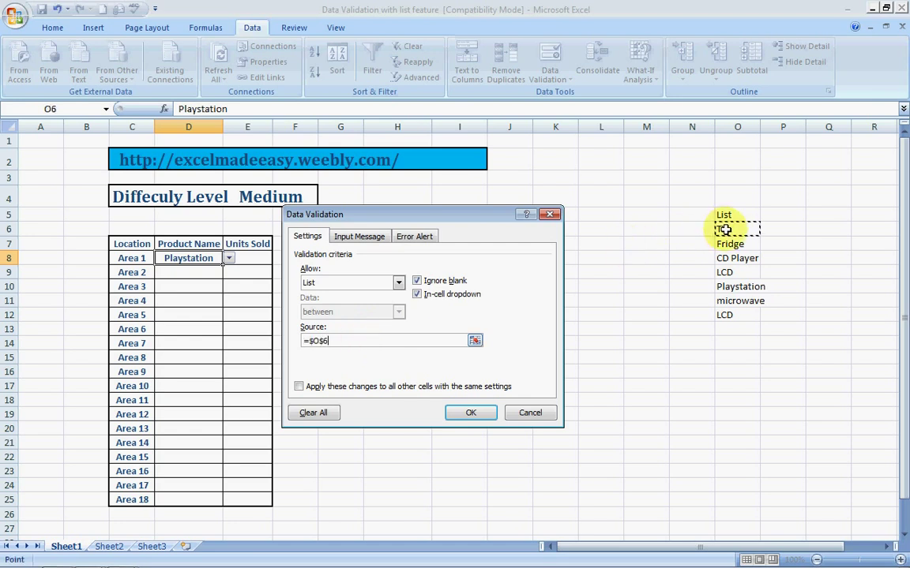
key(shift+Down)
key(shift+Down)
key(shift+Down)
key(shift+Down)
key(shift+Down)
key(shift+Down)
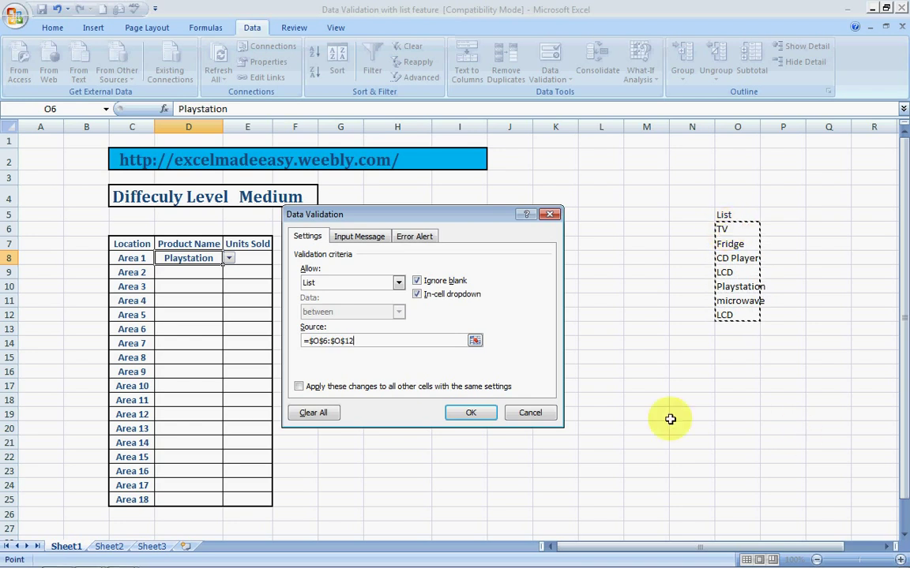
click(488, 415)
click(475, 412)
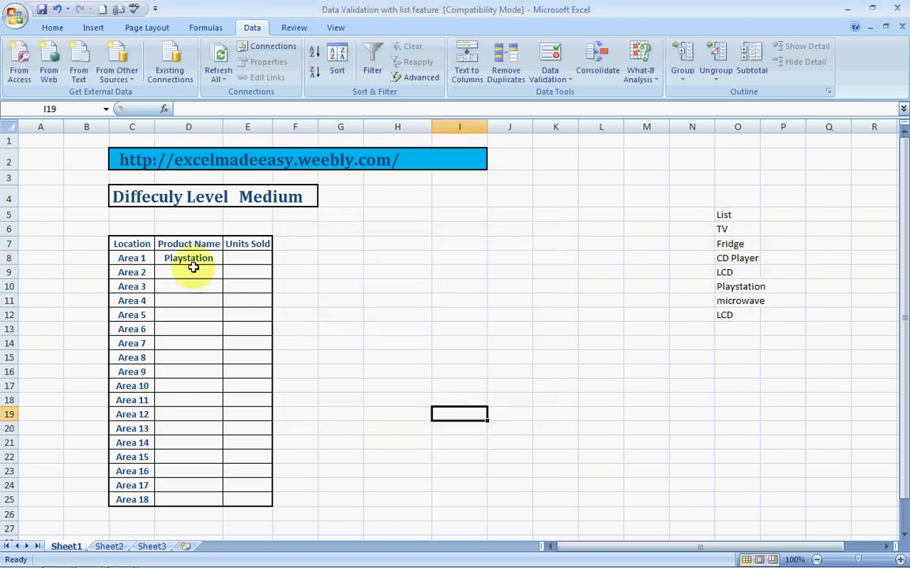
Step: Check D8's drop-down now offers microwave and LCD, keeping Playstation selected
click(193, 260)
click(229, 259)
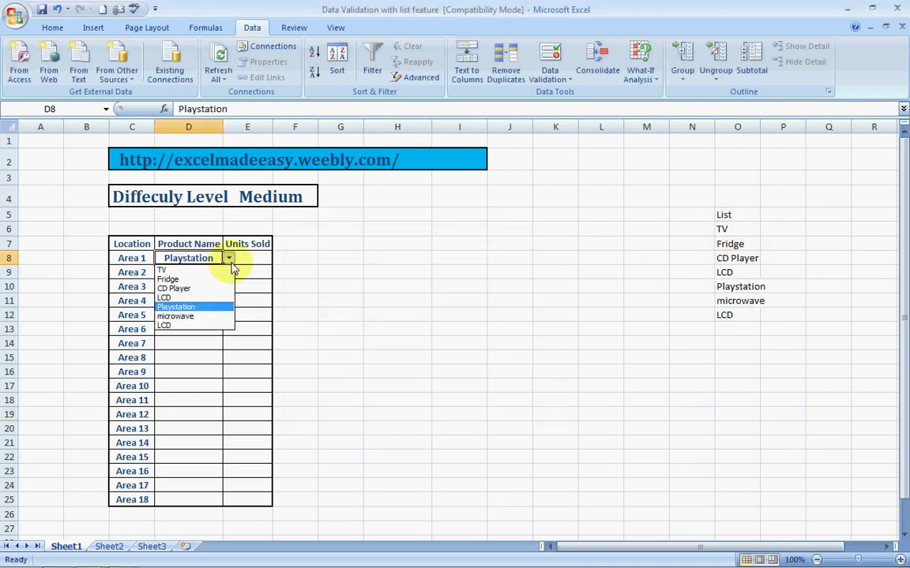
click(231, 264)
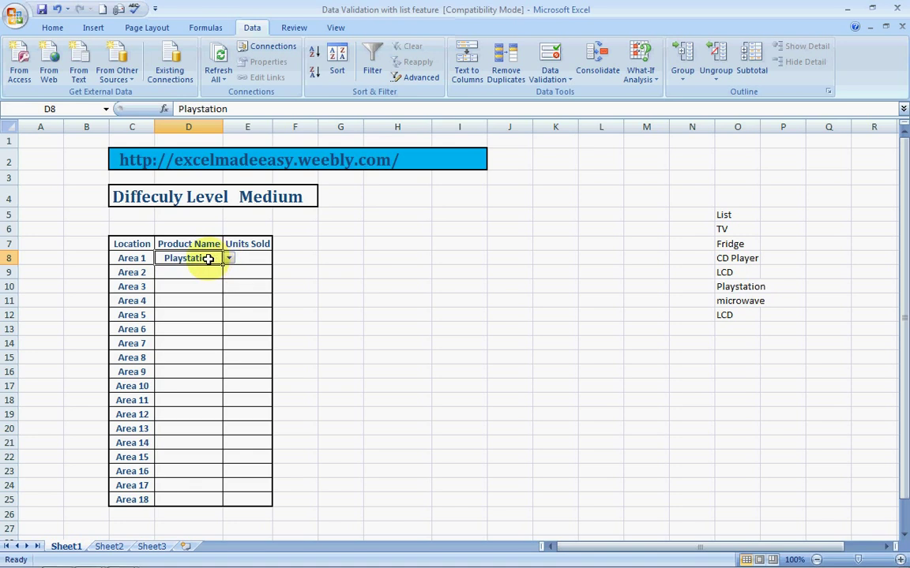
Step: Copy D8 and paste only its validation onto D9:D25 via Paste Special
key(ctrl+c)
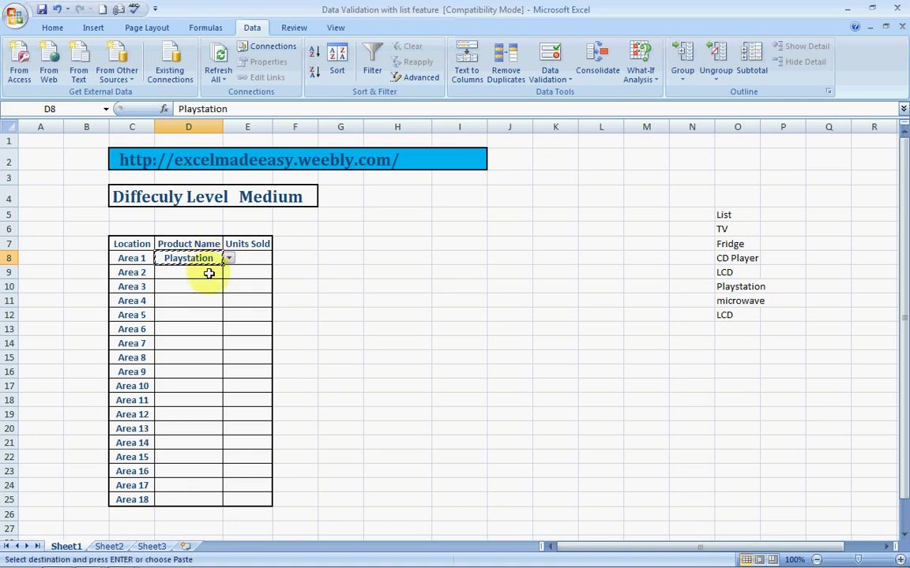
click(208, 276)
key(shift+Down)
key(shift+Down)
key(shift+Down)
key(shift+Down)
key(shift+Down)
key(shift+Down)
key(shift+Down)
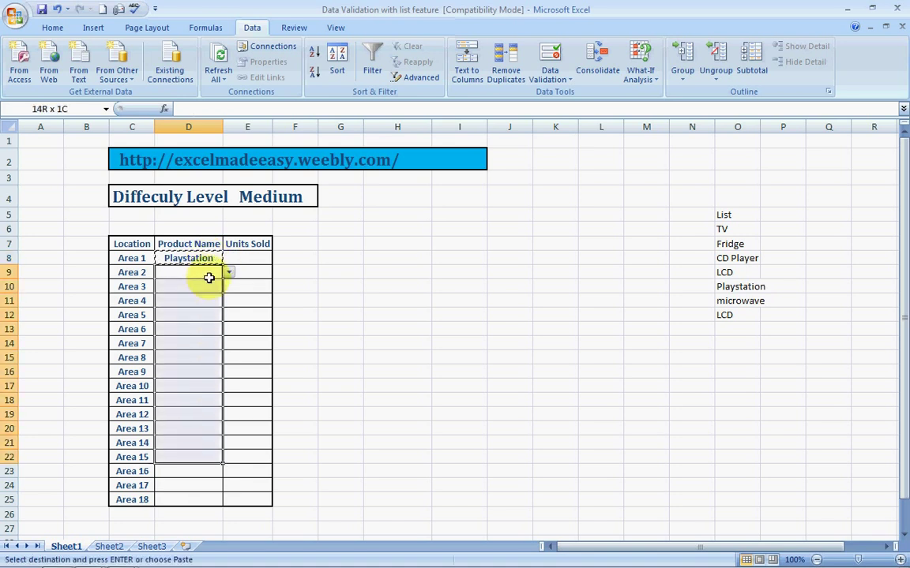
key(shift+Down)
key(shift+Down)
key(shift+Down)
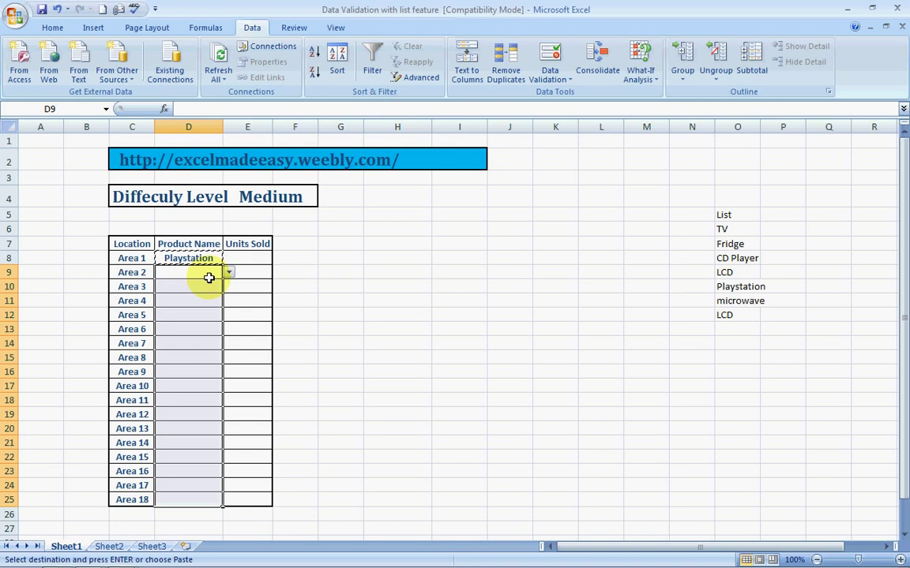
right_click(208, 277)
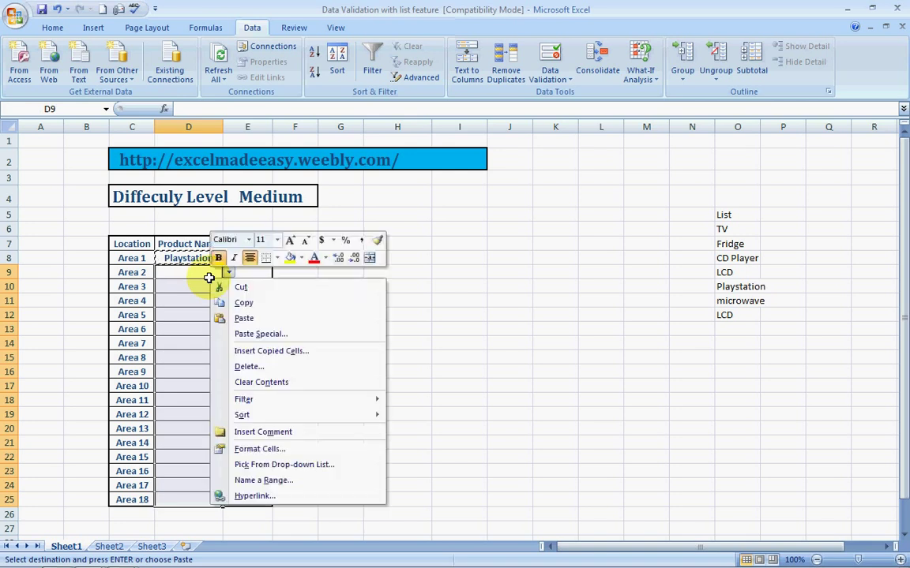
click(268, 333)
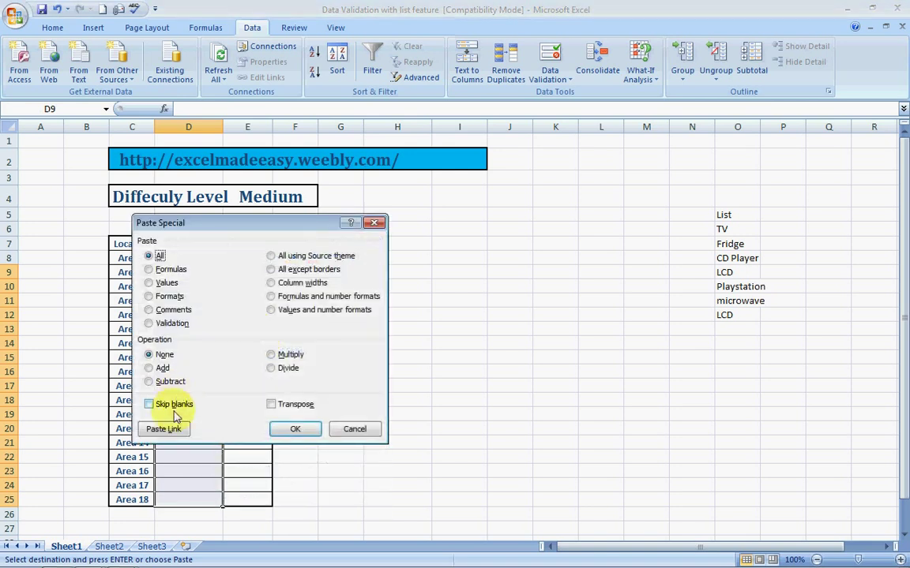
click(150, 323)
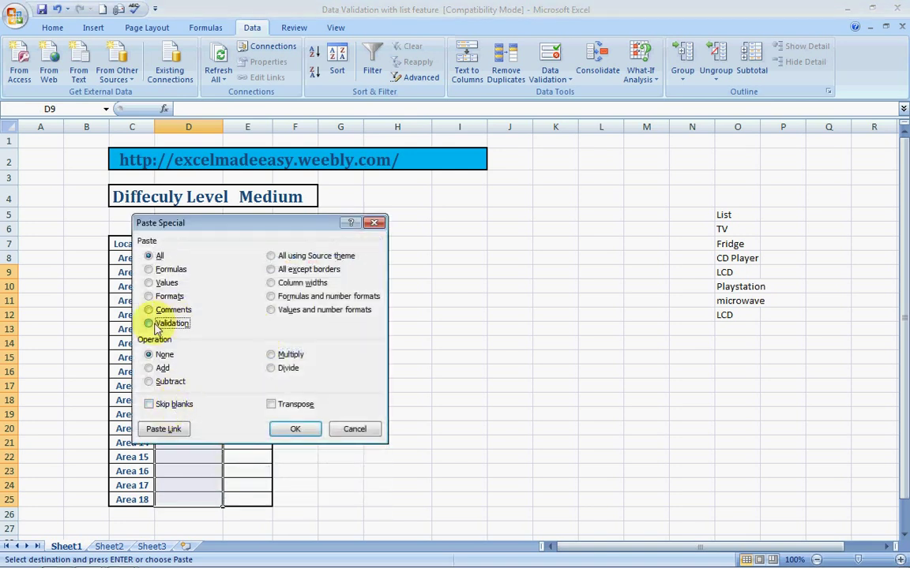
click(295, 429)
click(326, 403)
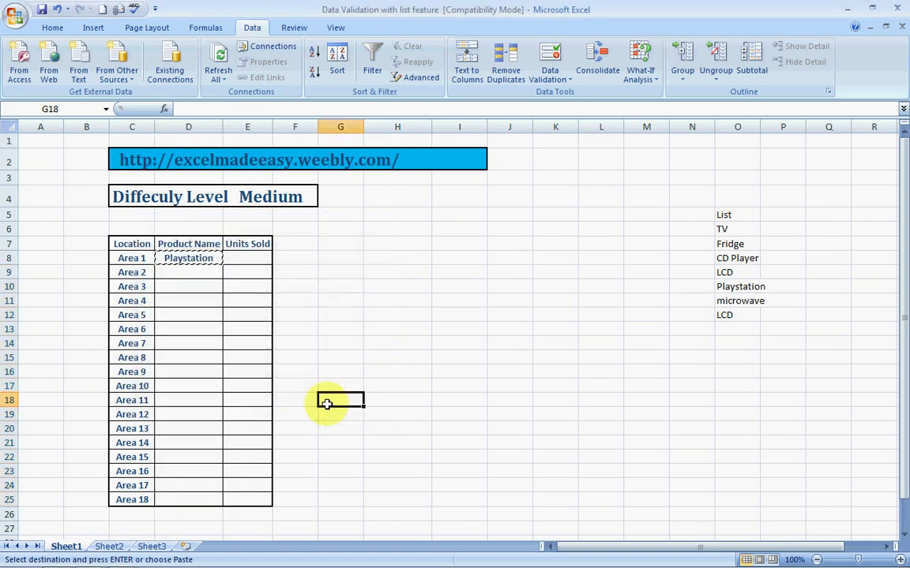
Step: Open D10's drop-down to verify microwave and LCD are listed, without choosing a value
click(199, 287)
click(229, 287)
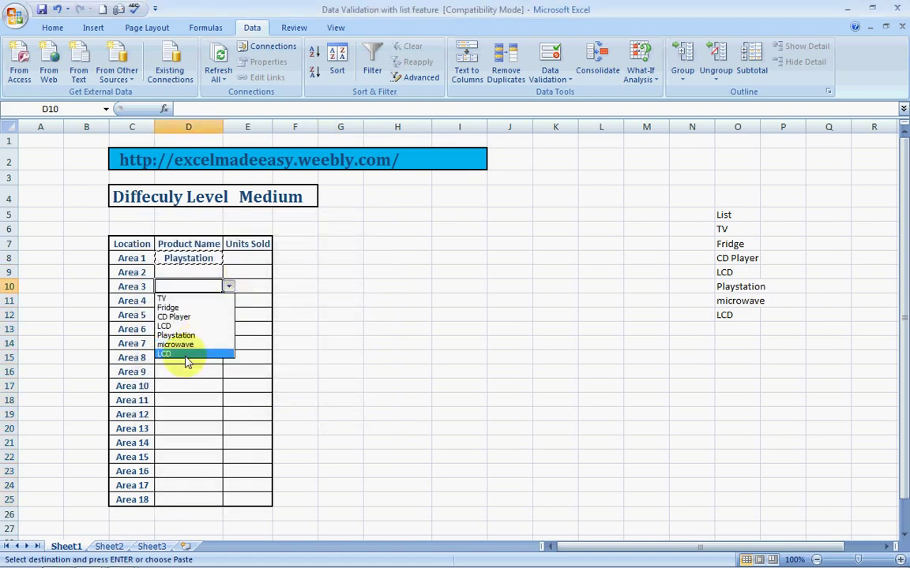
click(353, 316)
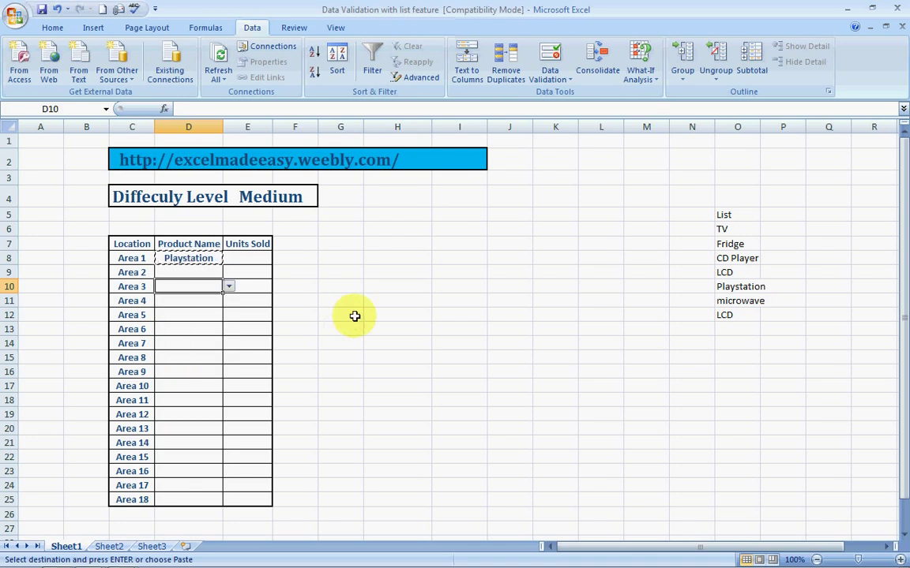